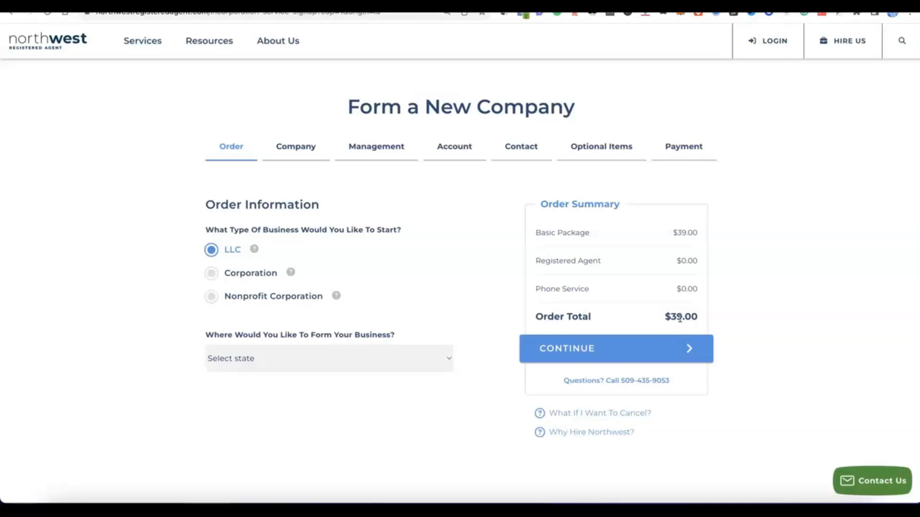
Choose NM - New Mexico as the state for forming the LLC and proceed to the company details
left_click(445, 357)
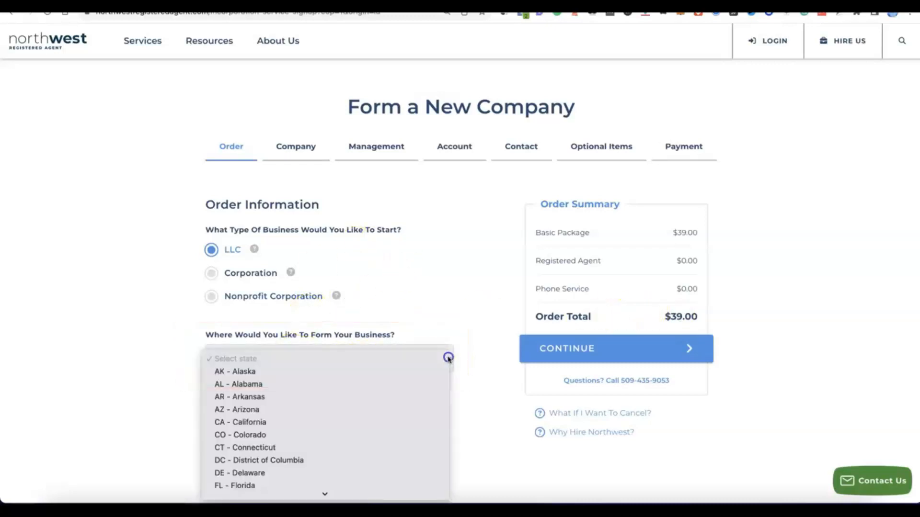
scroll(408, 352, "down", 2)
scroll(332, 304, "down", 4)
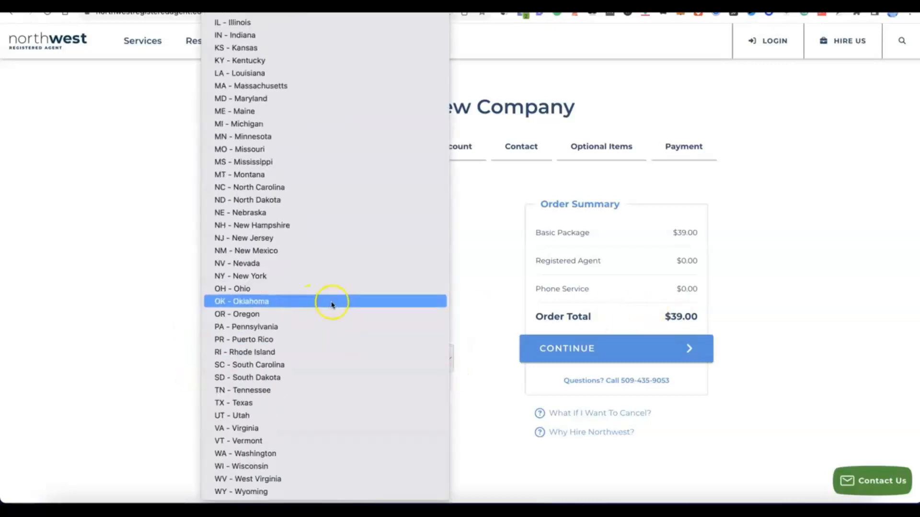
left_click(256, 250)
scroll(353, 380, "down", 2)
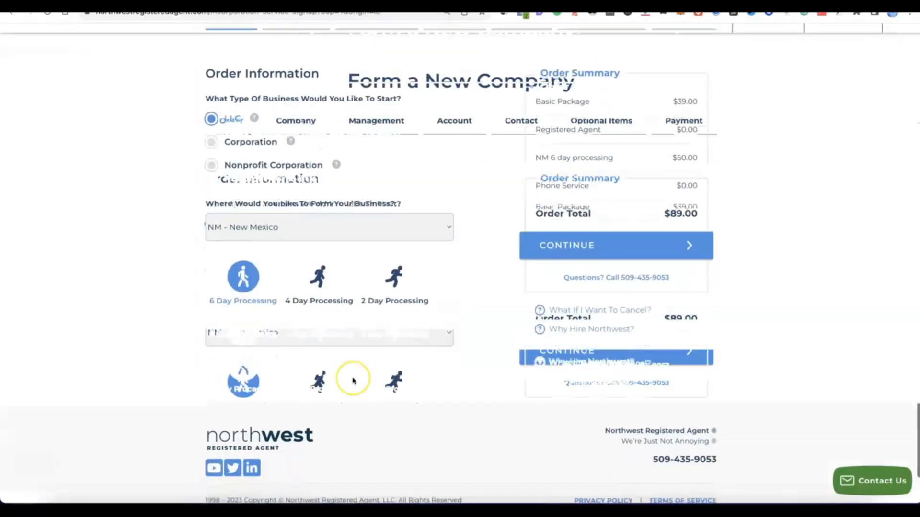
scroll(353, 381, "up", 1)
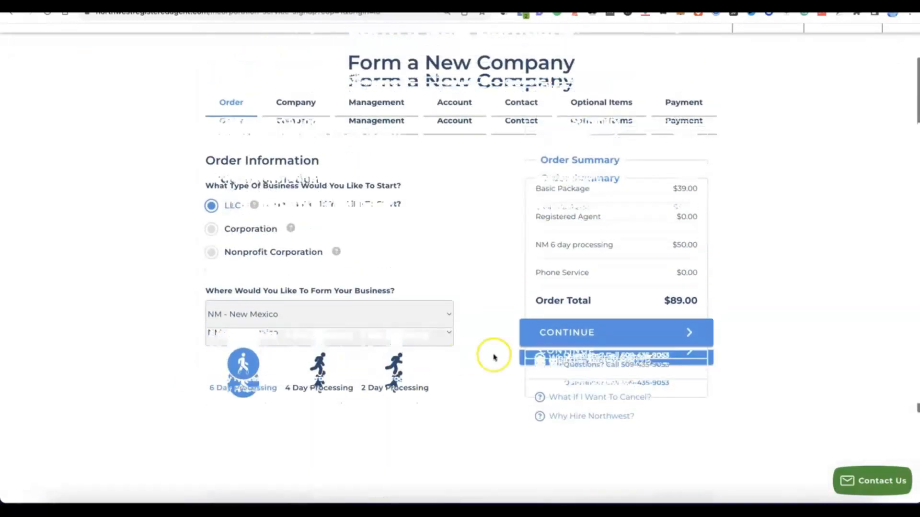
left_click(599, 347)
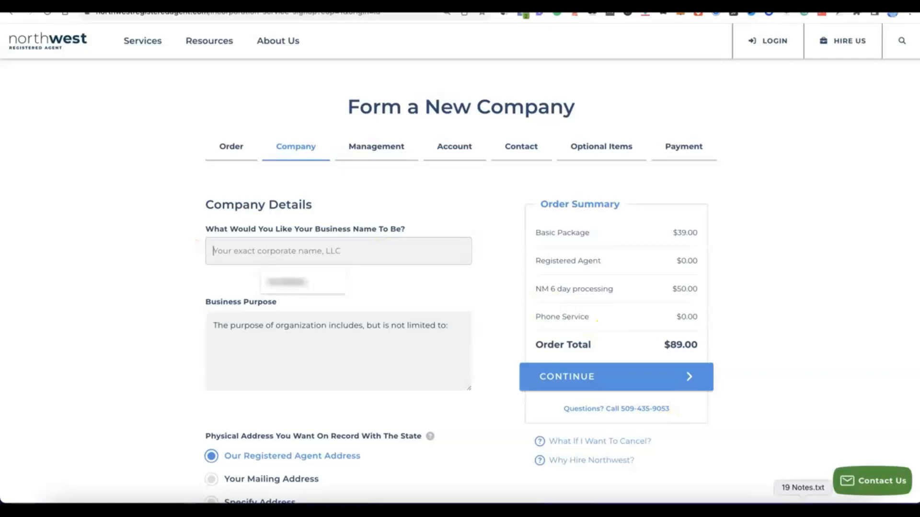
Name the business Modoe, add "E-commerce - online selling of general products." to the business purpose, and proceed to company management
type("Modoe")
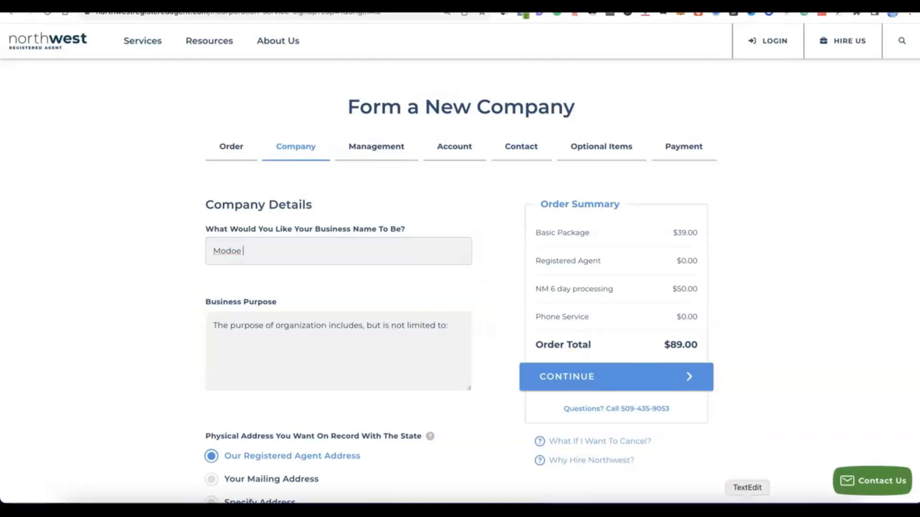
left_click(448, 315)
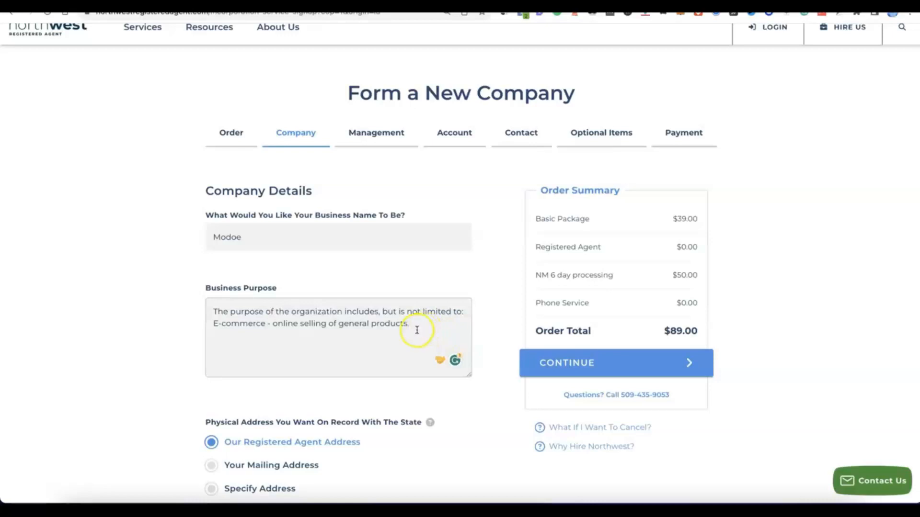
scroll(417, 330, "down", 3)
scroll(417, 329, "down", 1)
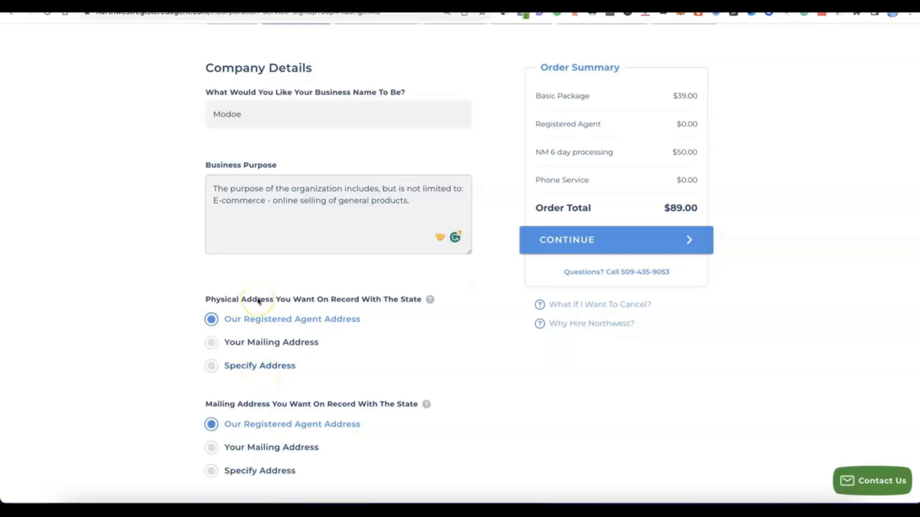
scroll(257, 300, "down", 2)
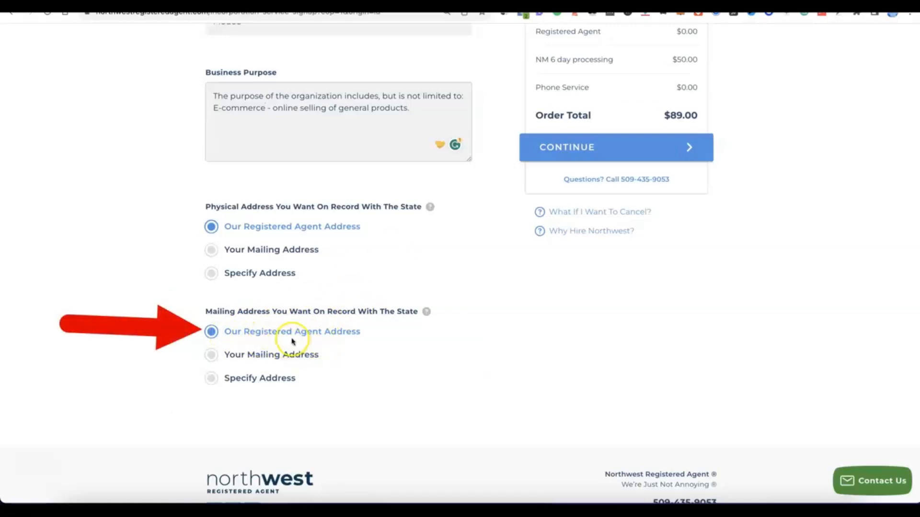
scroll(360, 335, "up", 5)
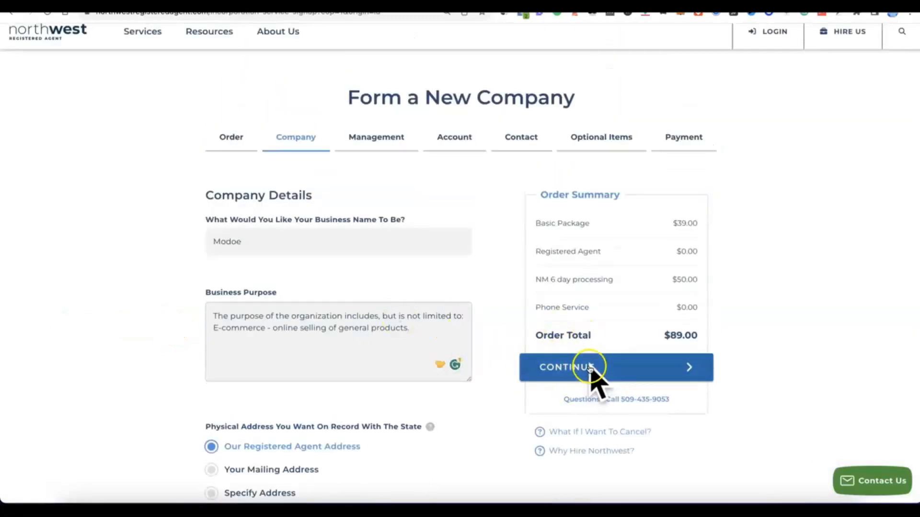
left_click(572, 373)
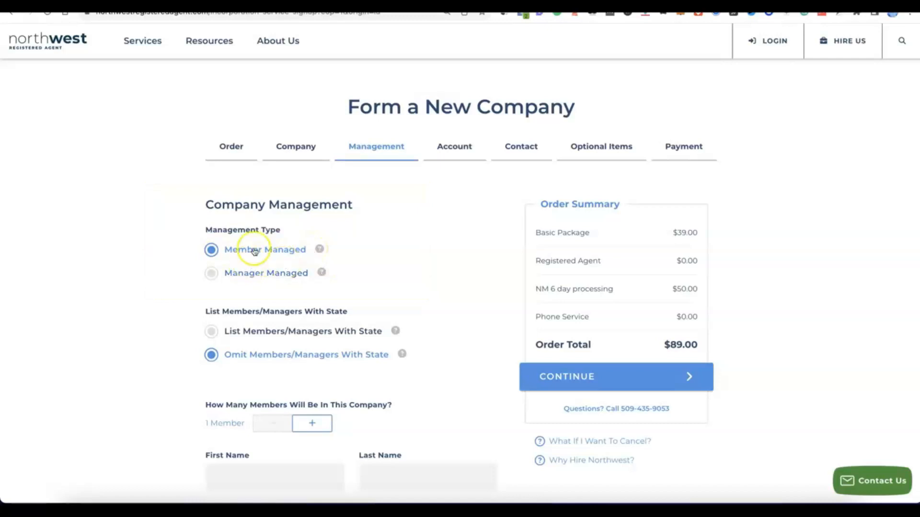
Set the company to 2 members, fill in each member's first and last name, and proceed to account setup
scroll(259, 244, "down", 3)
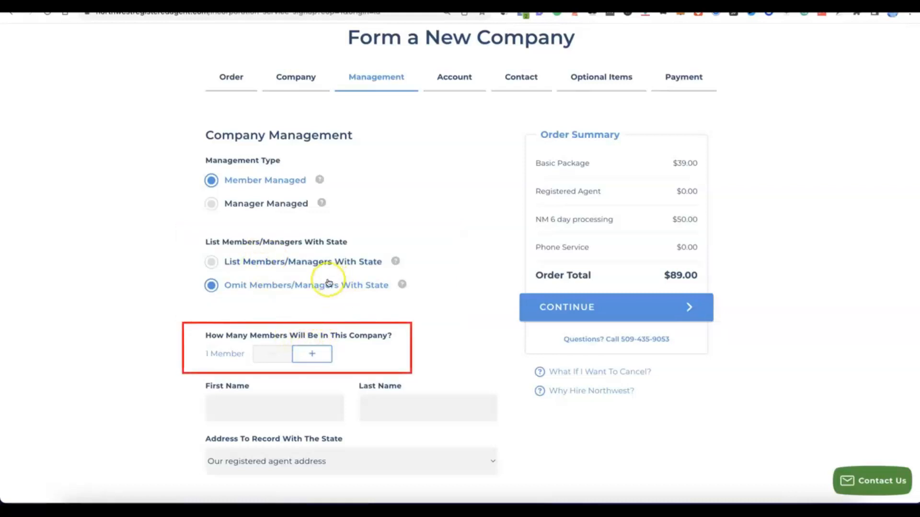
left_click(315, 355)
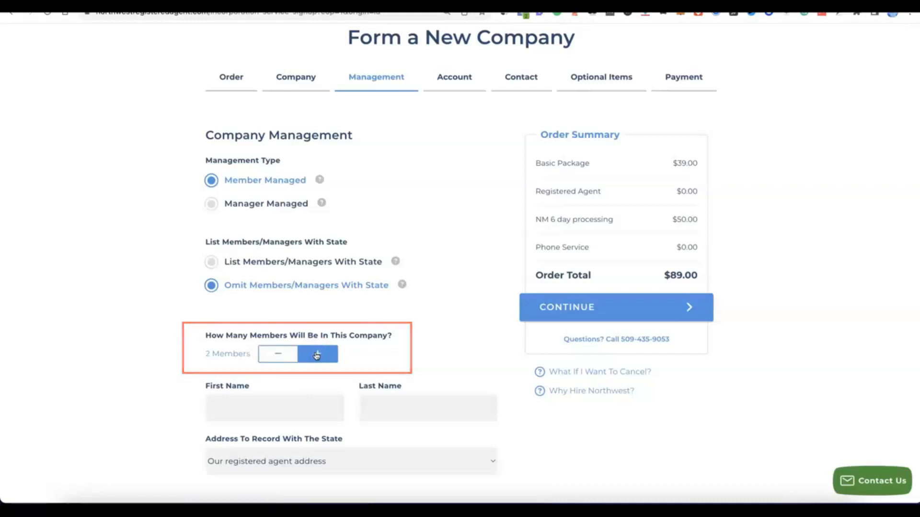
scroll(314, 355, "down", 4)
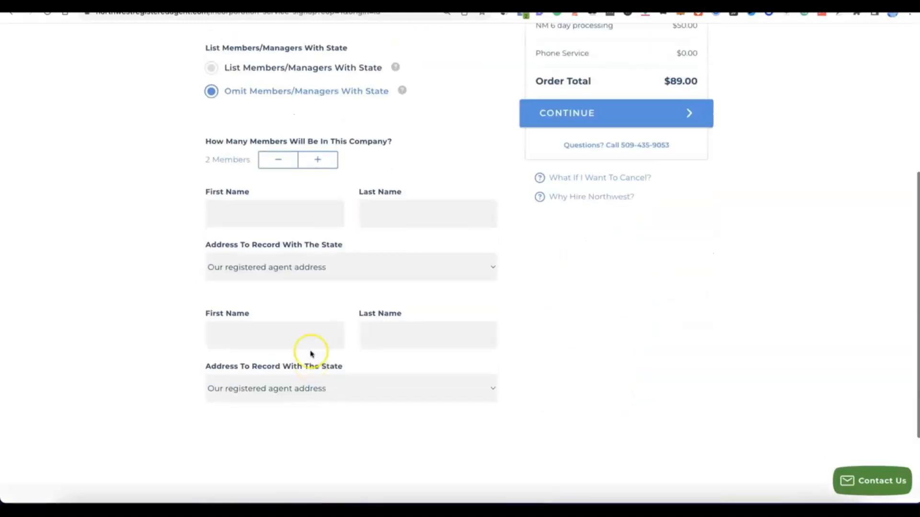
scroll(310, 354, "up", 1)
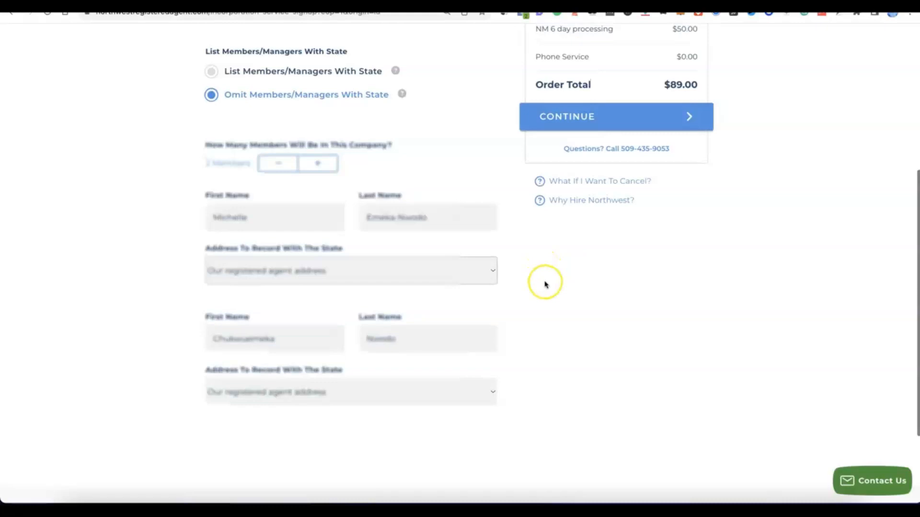
scroll(541, 282, "up", 2)
scroll(573, 187, "up", 1)
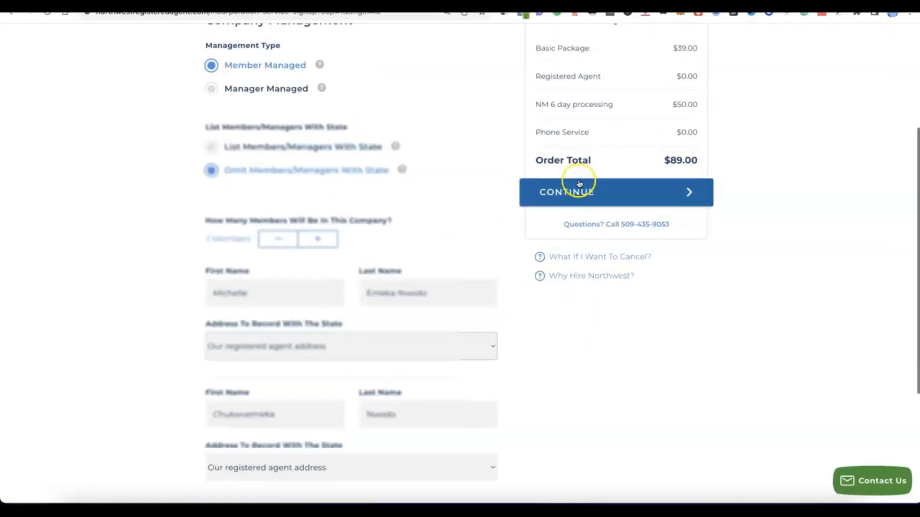
left_click(580, 194)
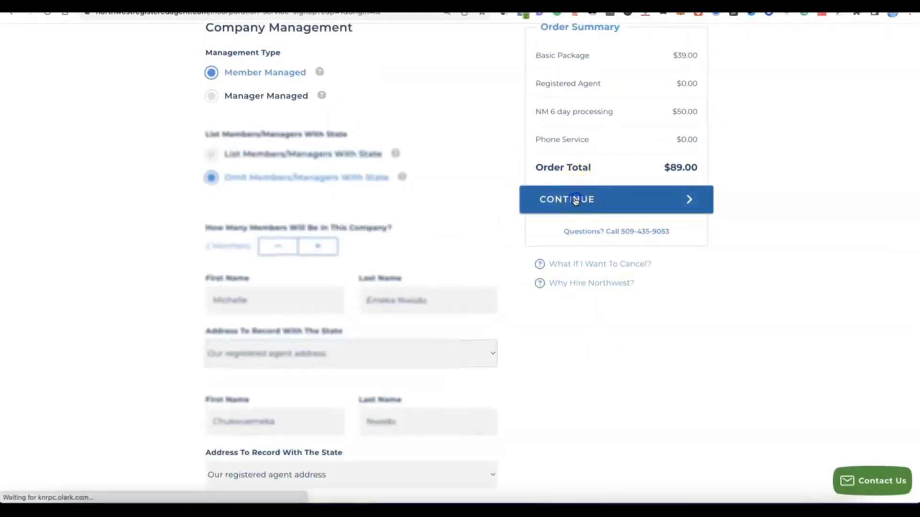
left_click(569, 198)
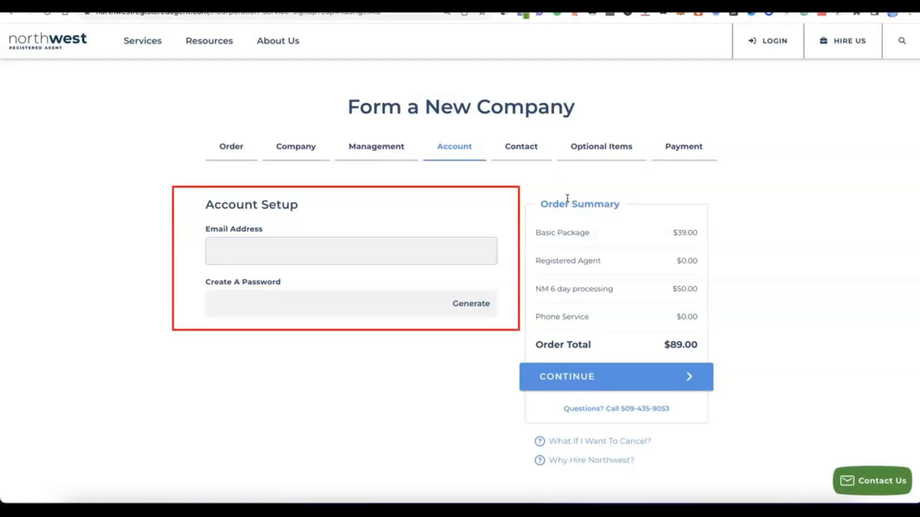
Enter the account's email address, generate a password for it, and proceed to the contact details
left_click(313, 243)
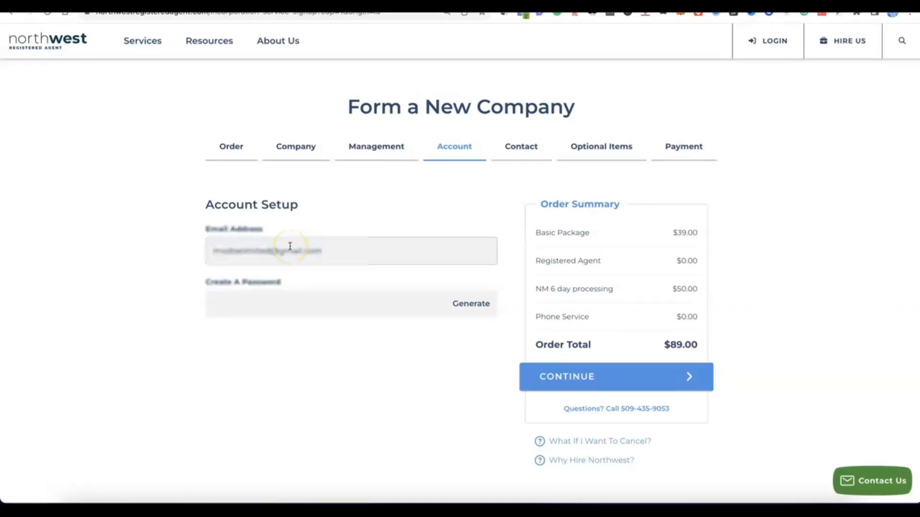
left_click(296, 302)
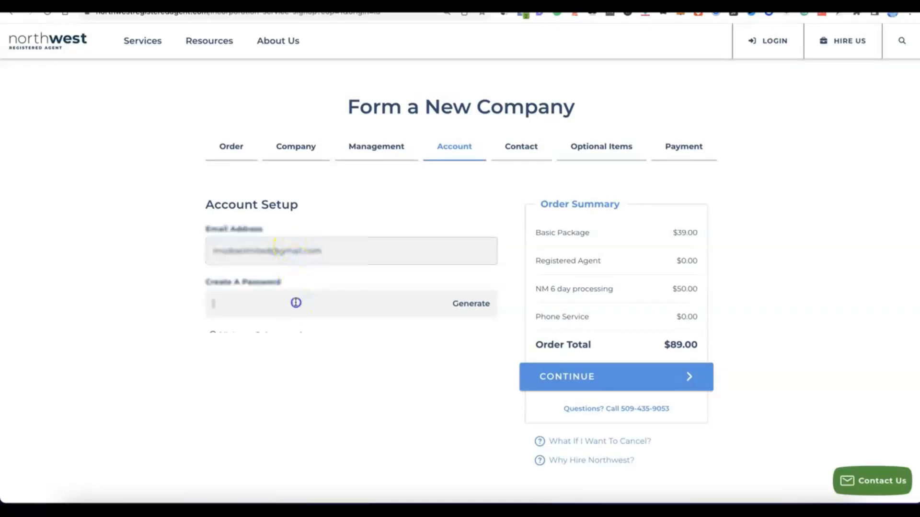
left_click(472, 305)
left_click(333, 344)
scroll(333, 347, "down", 1)
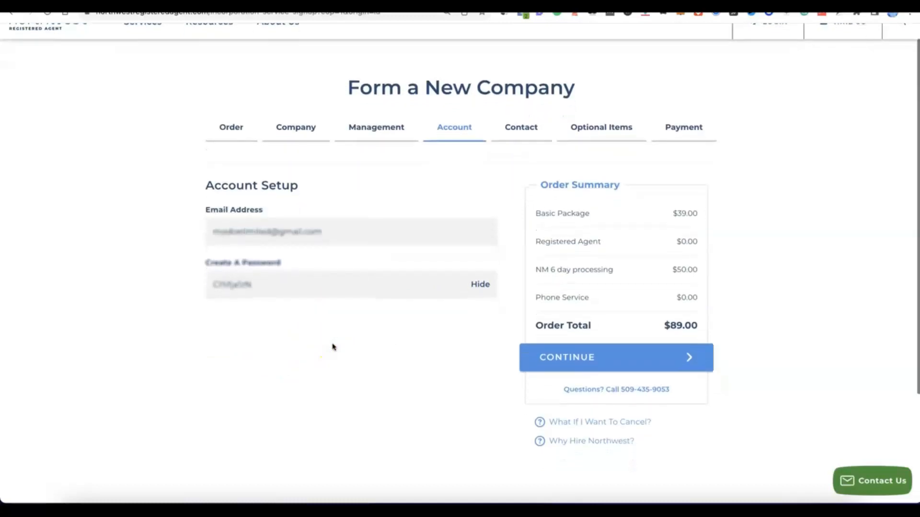
left_click(587, 369)
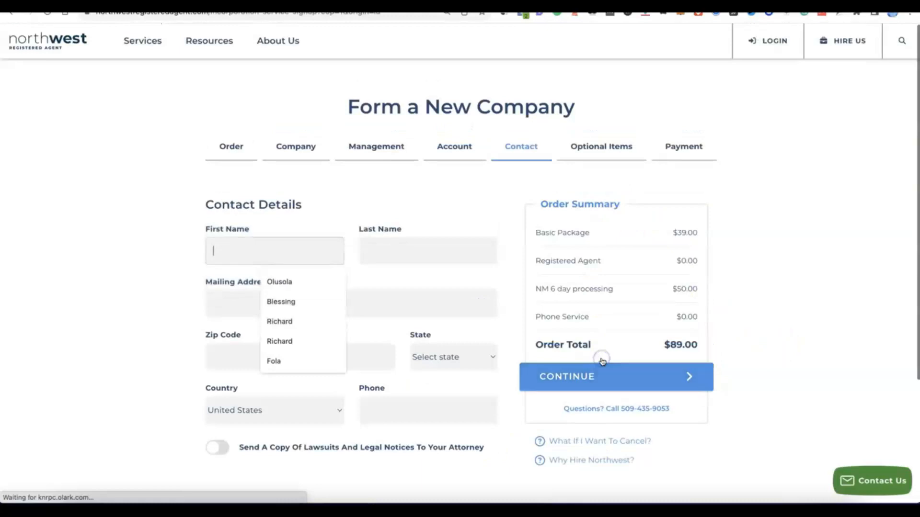
Fill in the contact's name, mailing address, country and phone number, and proceed to the optional items
left_click(146, 223)
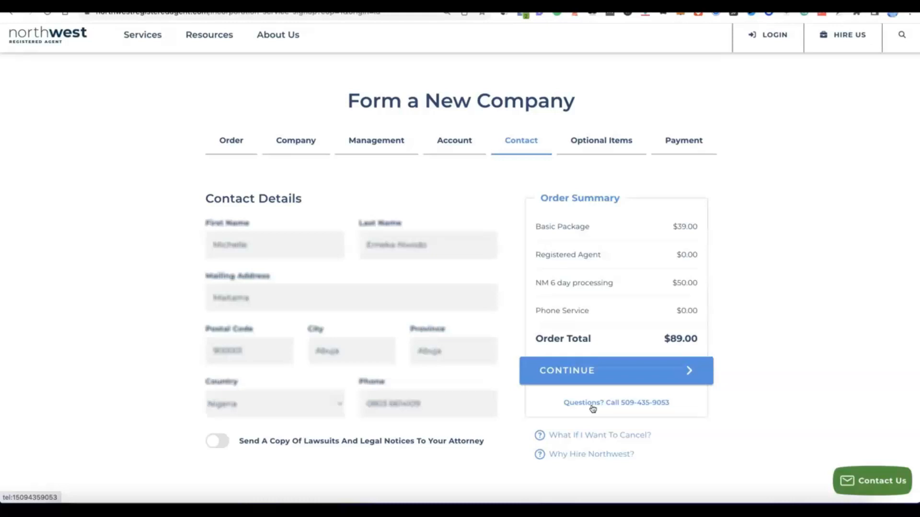
left_click(571, 380)
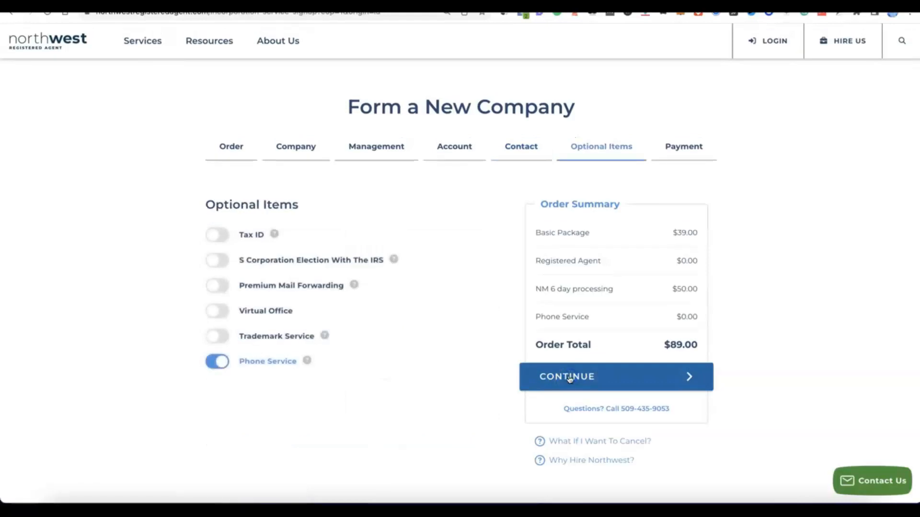
Remove the Phone Service optional item from the order
left_click(341, 361)
left_click(222, 364)
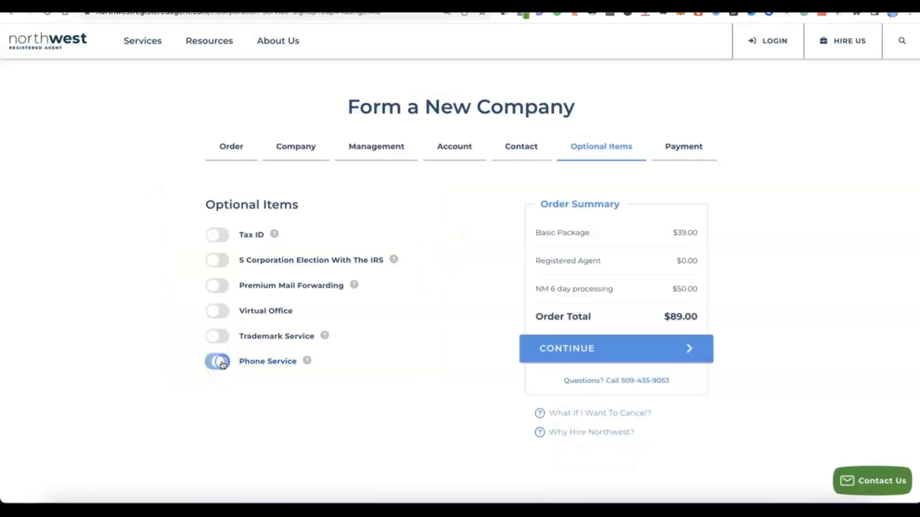
left_click(215, 362)
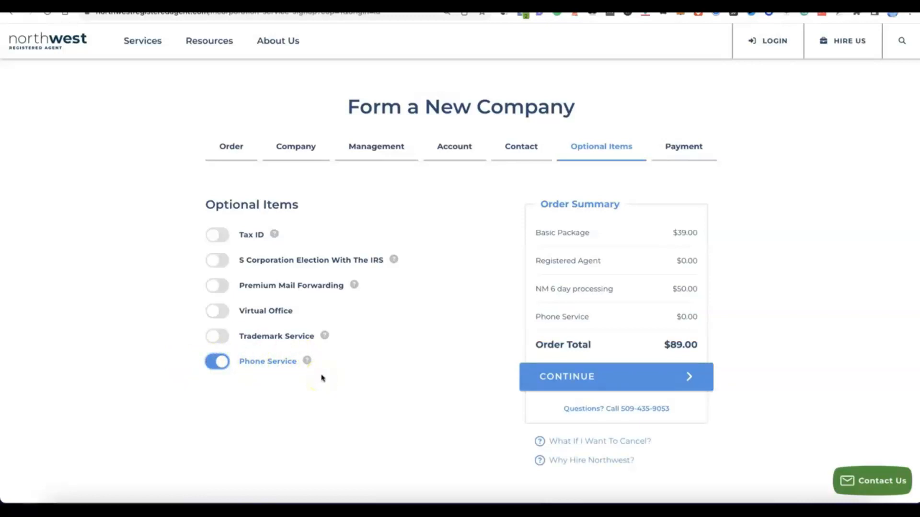
left_click(221, 364)
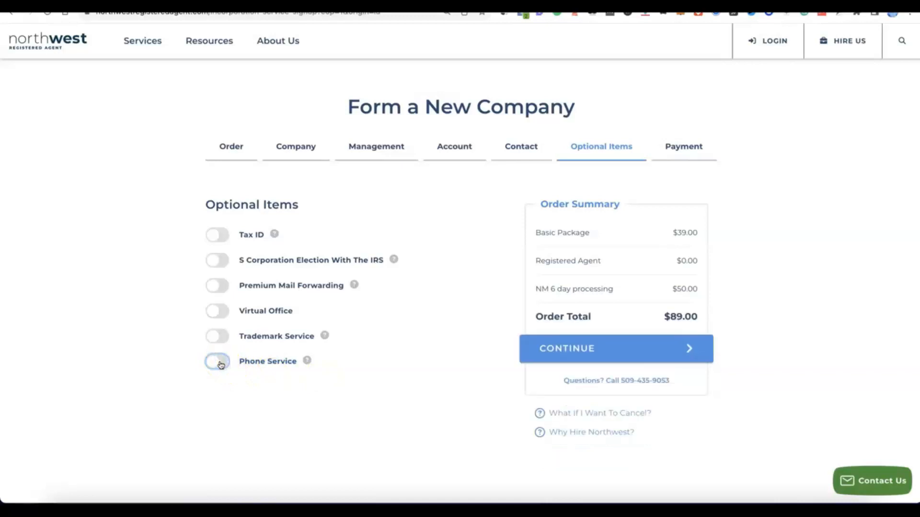
Add the Tax ID service with the Do NOT Have Social Security Number option and proceed to payment
left_click(212, 234)
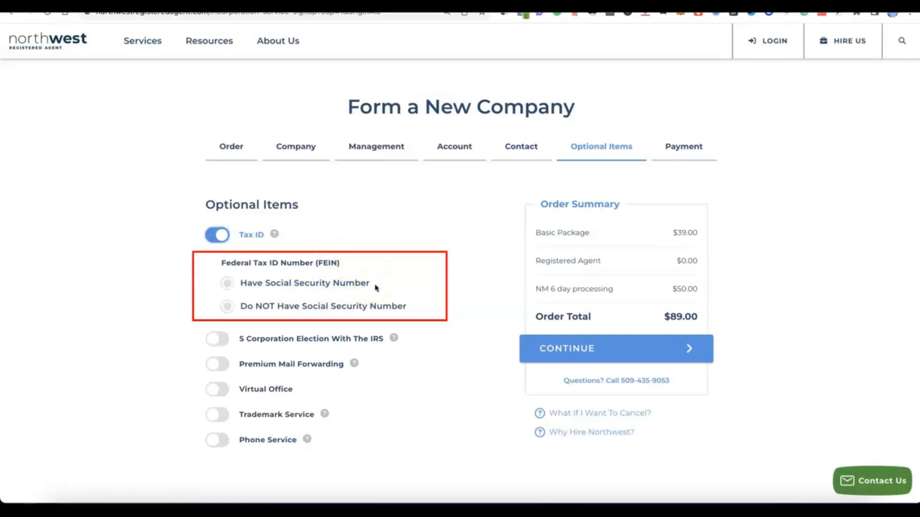
left_click(228, 283)
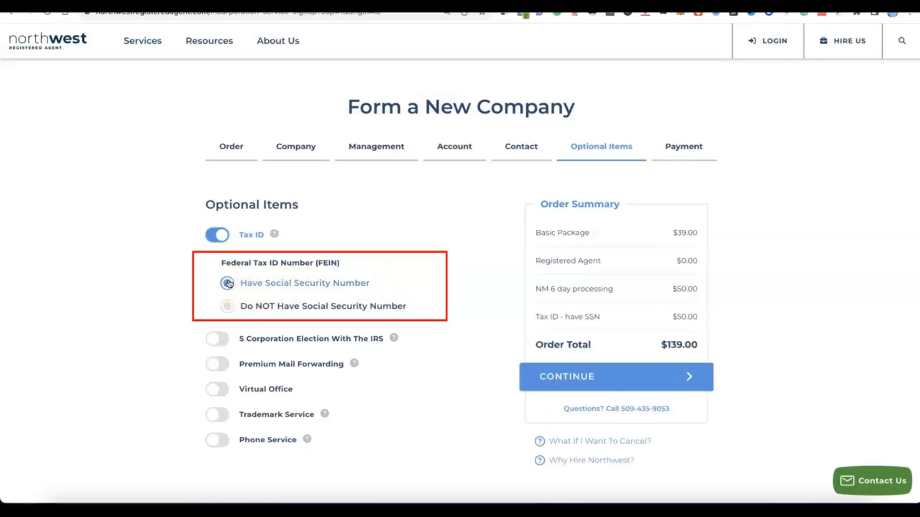
left_click(223, 307)
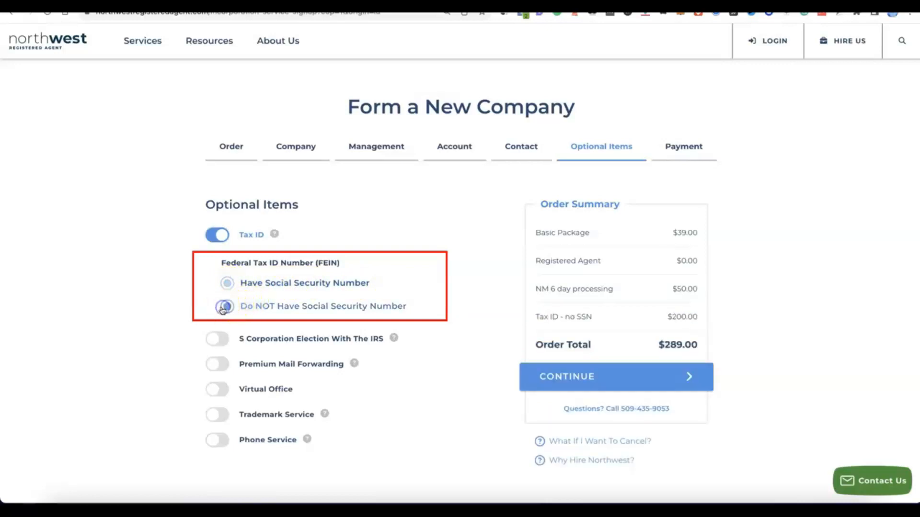
left_click(310, 314)
left_click(310, 311)
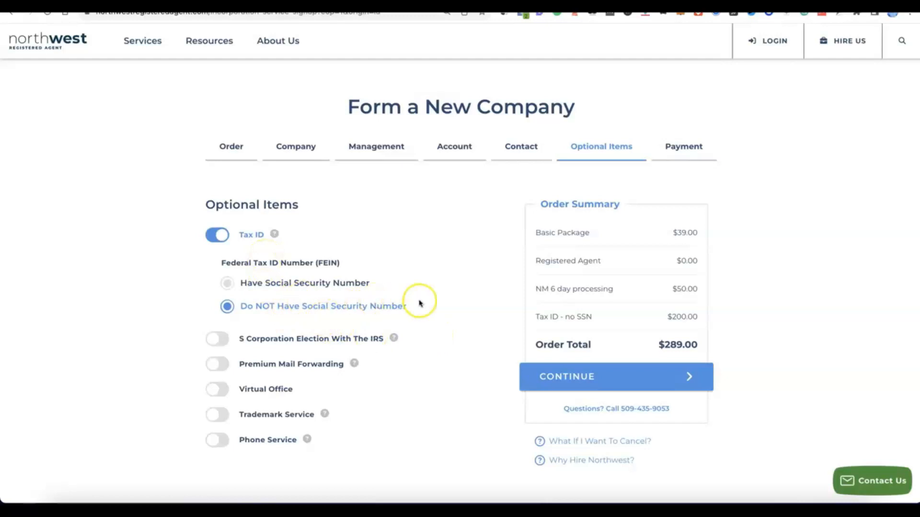
scroll(421, 303, "down", 2)
scroll(420, 302, "up", 1)
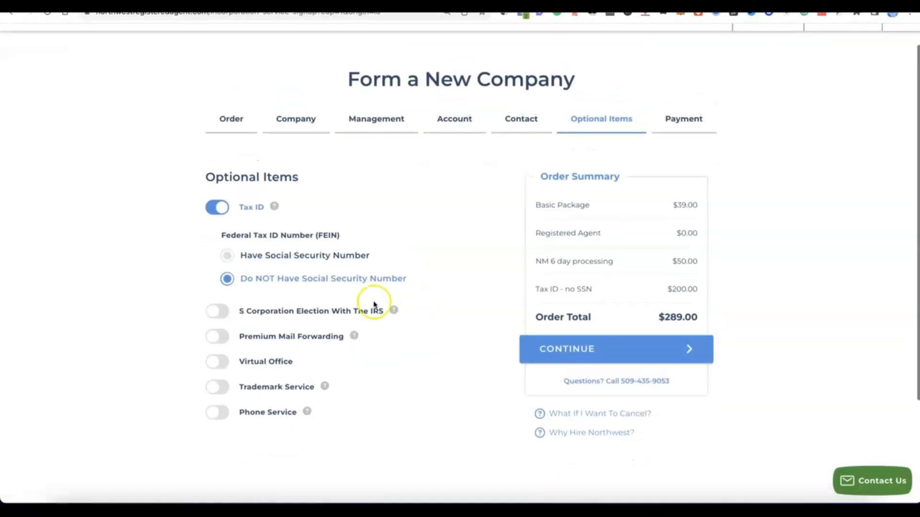
left_click(580, 348)
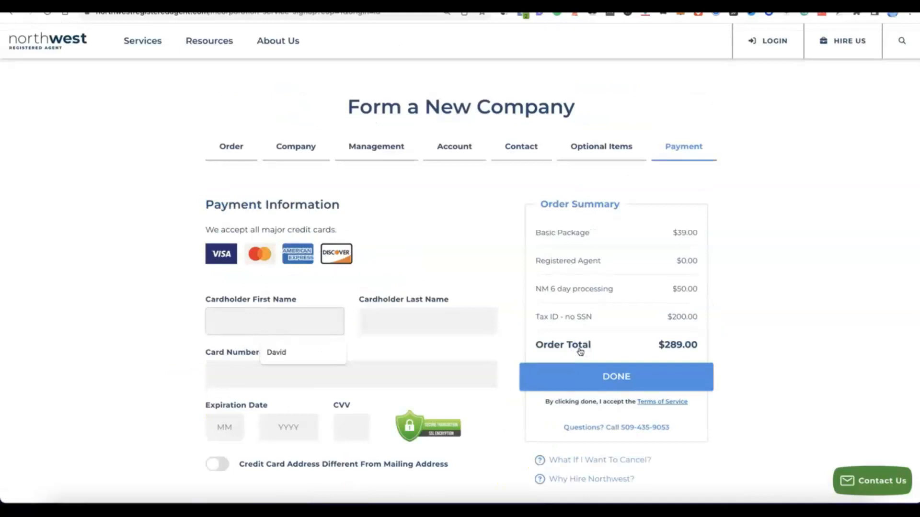
Enter the cardholder's name, card number, expiration date and CVV as payment information, and place the order
scroll(580, 350, "down", 2)
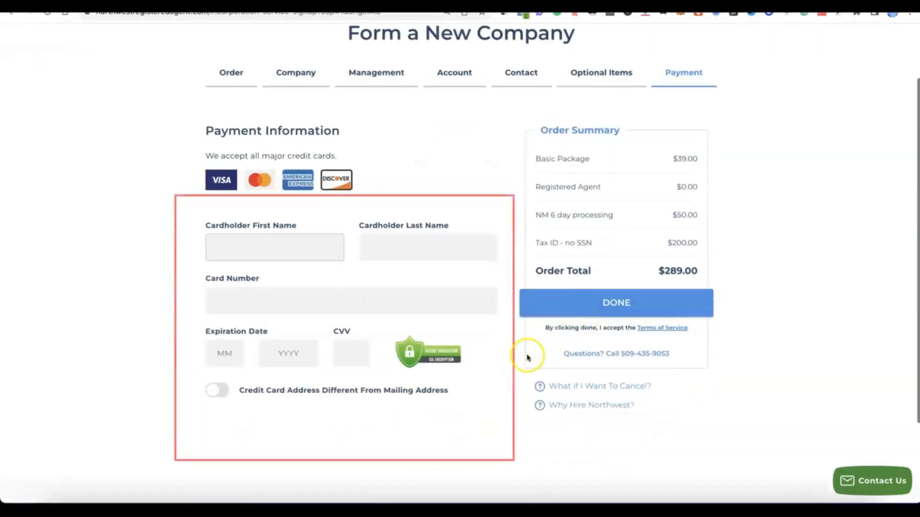
left_click(251, 247)
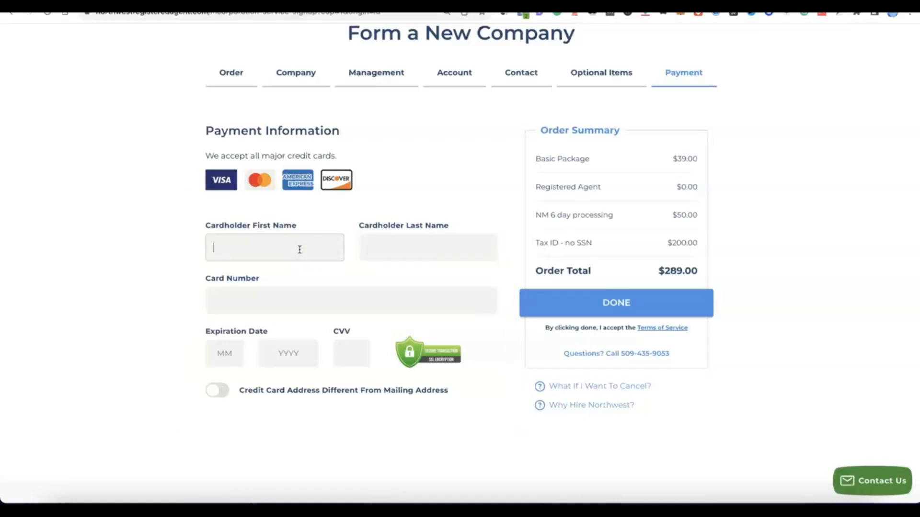
left_click(345, 237)
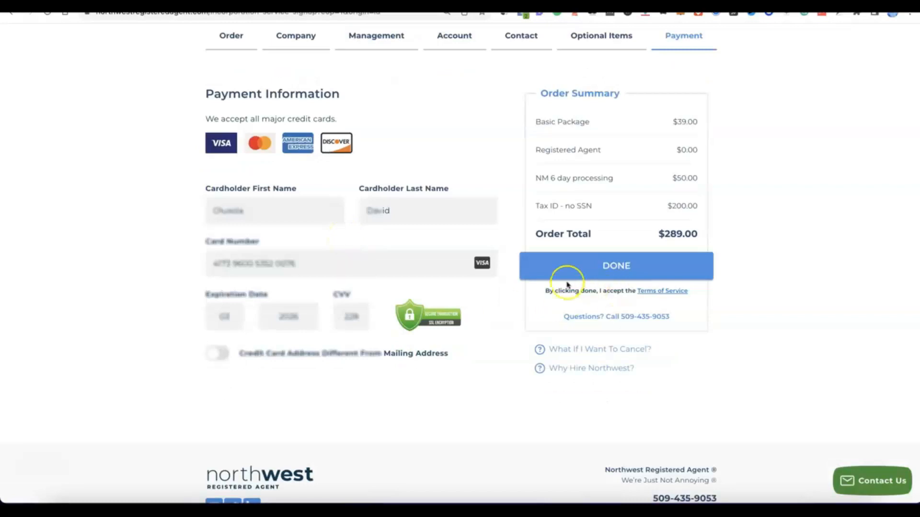
left_click(584, 268)
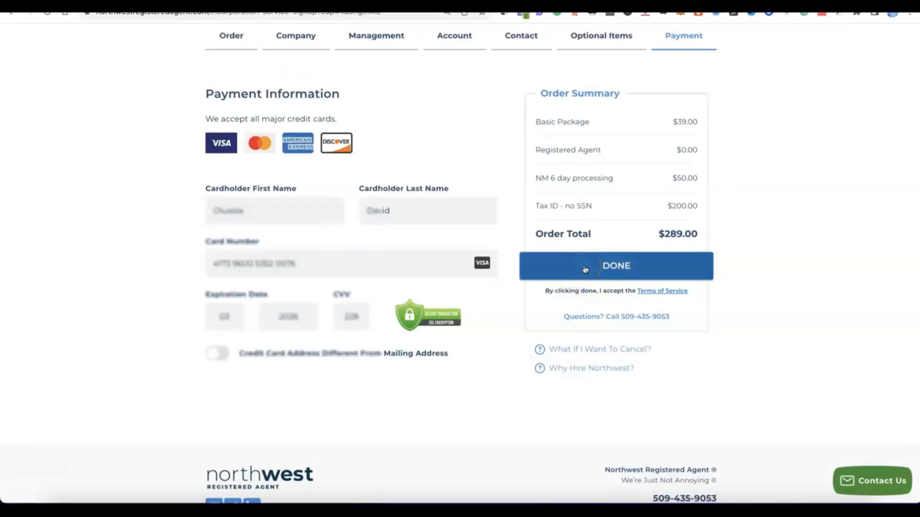
left_click(587, 266)
Verify the Modoe order without the expedited filing upgrade or additional business items, and submit it for filing
left_click(395, 247)
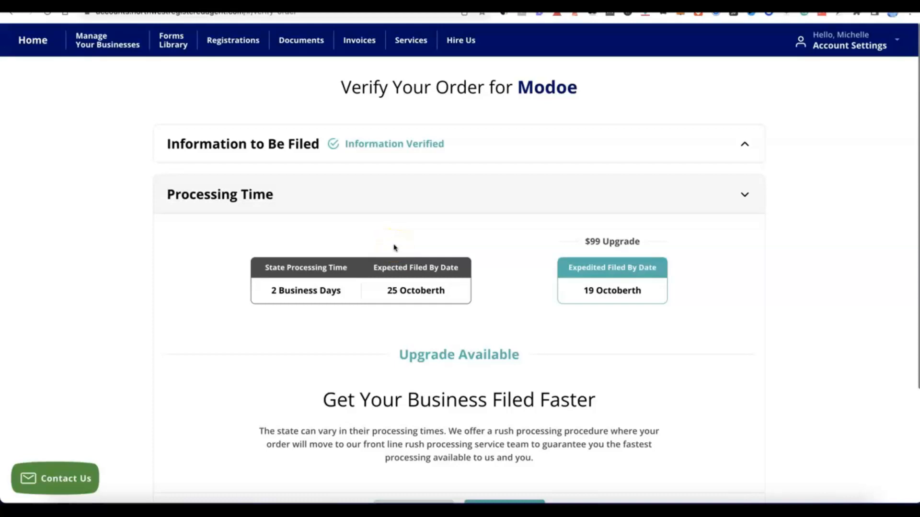
left_click(419, 215)
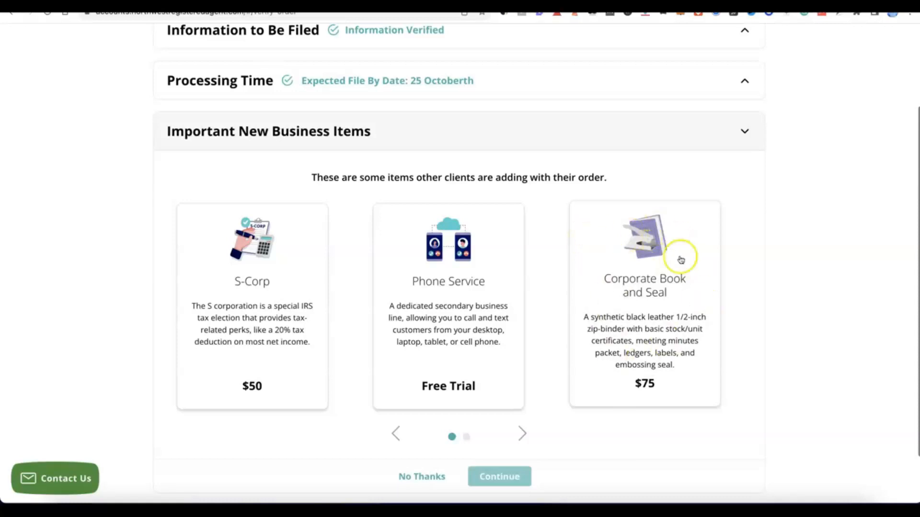
scroll(513, 269, "down", 1)
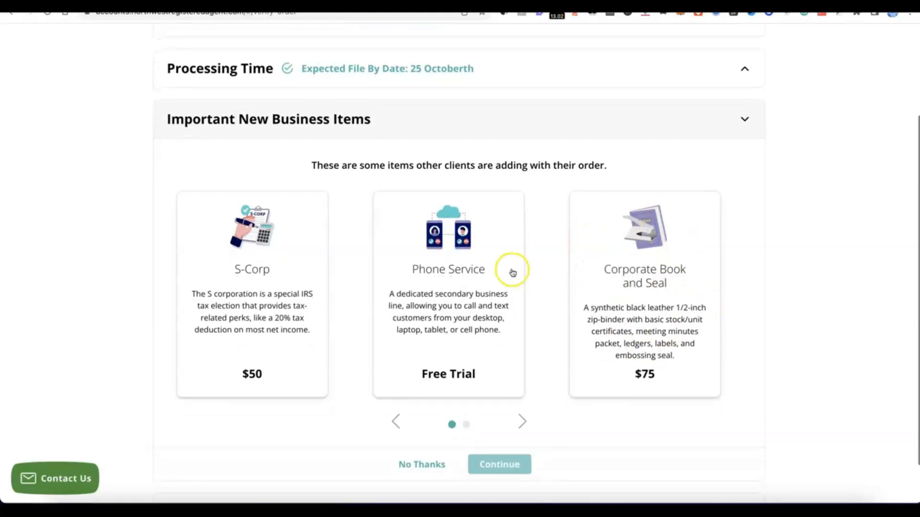
scroll(479, 300, "down", 2)
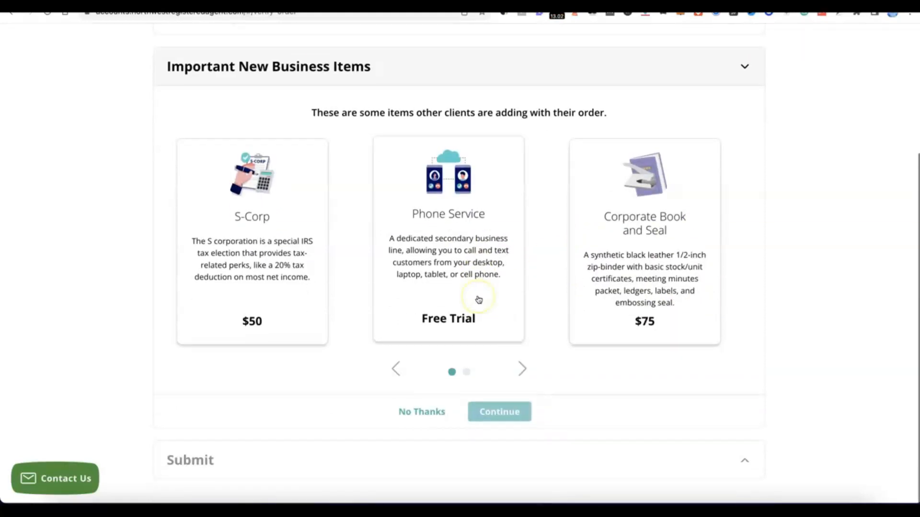
left_click(427, 414)
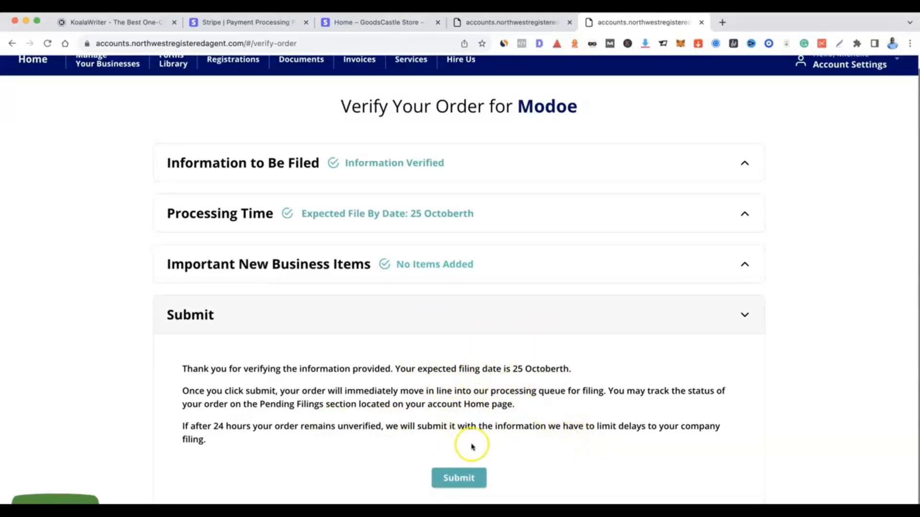
left_click(459, 478)
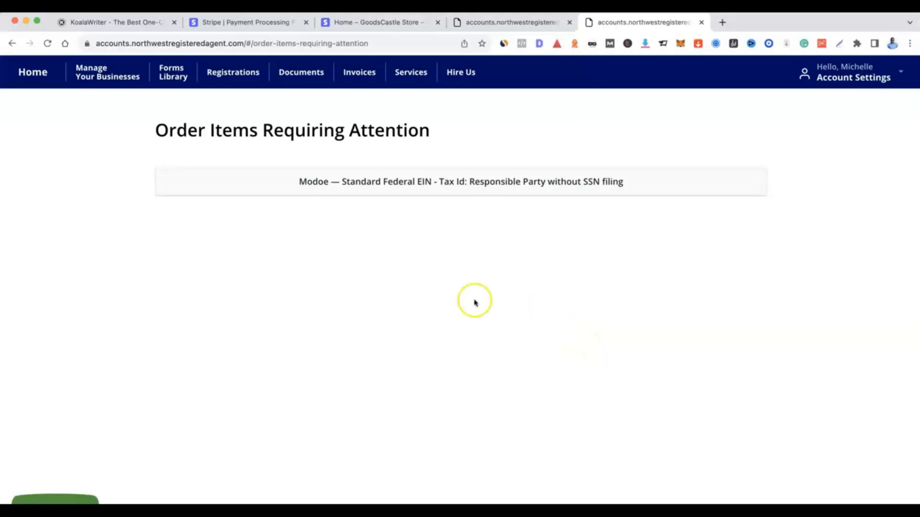
Open the Standard Federal EIN item requiring attention and choose the existing contact as the Responsible Party
left_click(426, 182)
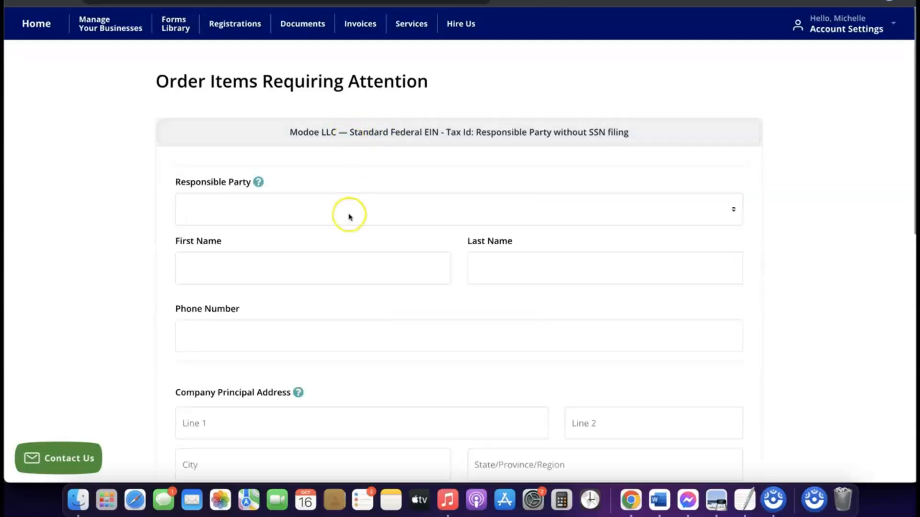
scroll(349, 217, "down", 3)
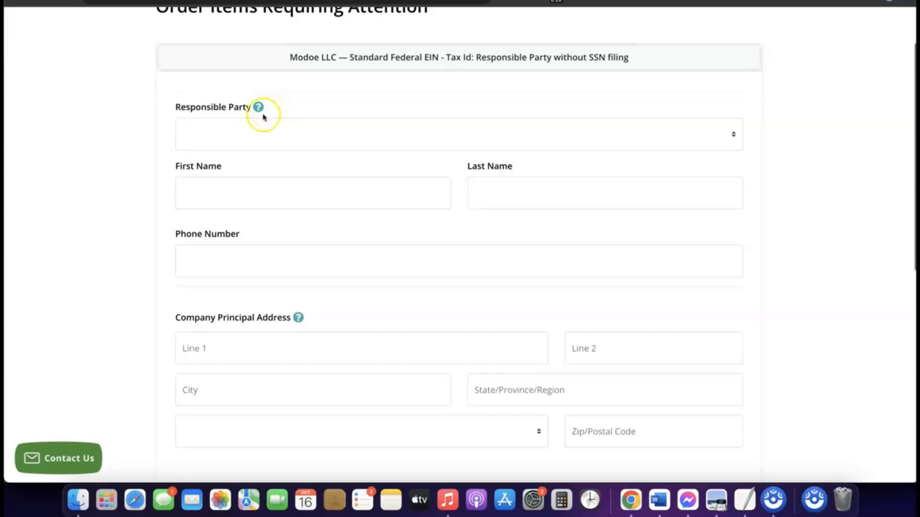
left_click(252, 128)
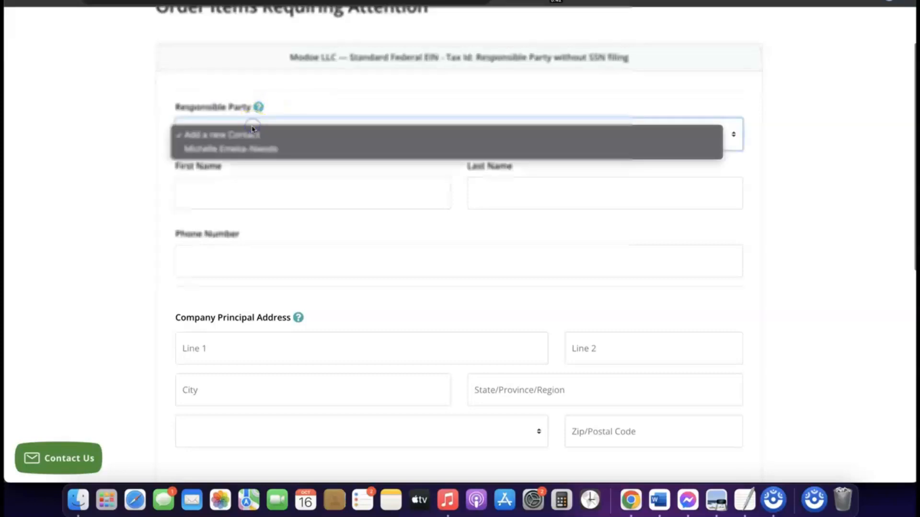
left_click(243, 151)
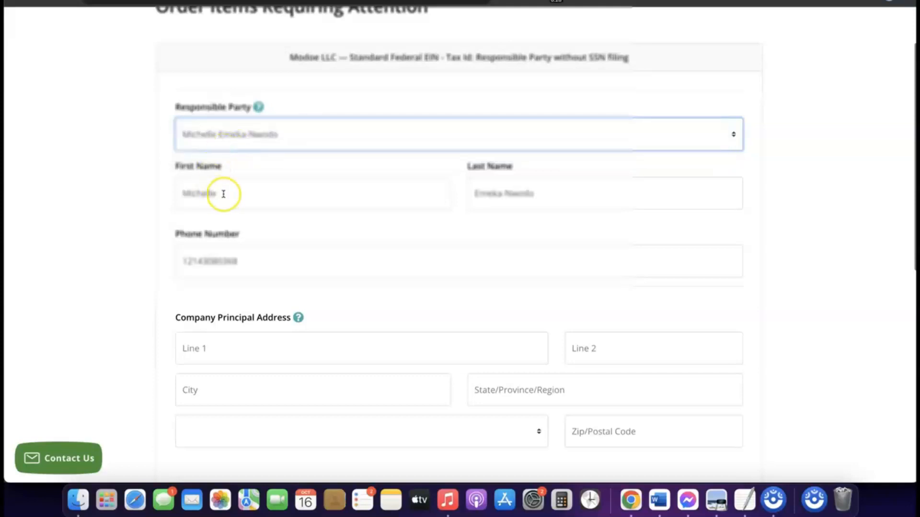
Fill in the Company Principal Address with the company's street, suite, city, state, country and postal code
scroll(382, 226, "down", 2)
scroll(381, 226, "down", 5)
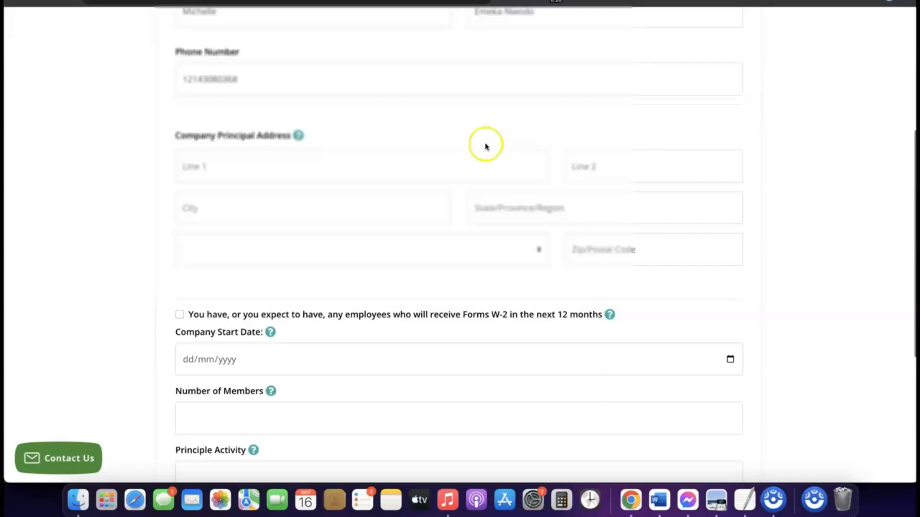
scroll(313, 139, "down", 2)
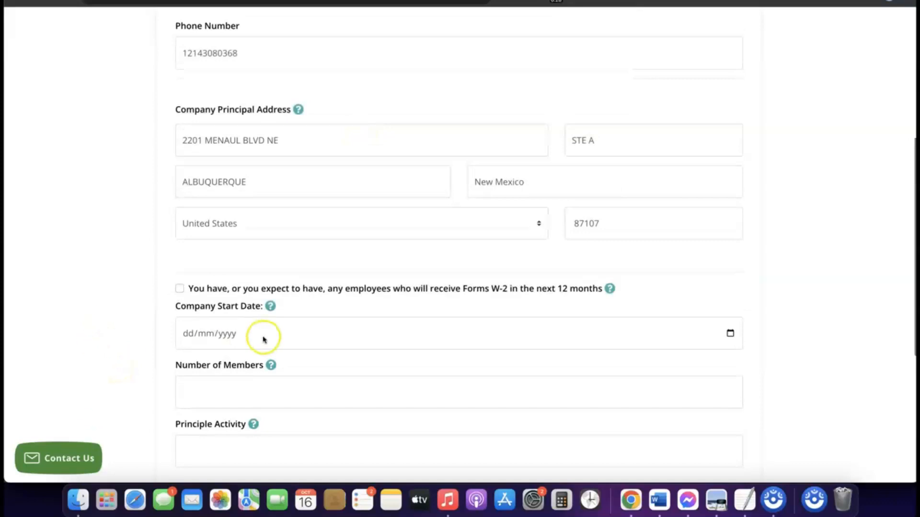
Set the Company Start Date to 16/01/2024, leaving the W-2 employees option unselected
scroll(263, 340, "down", 2)
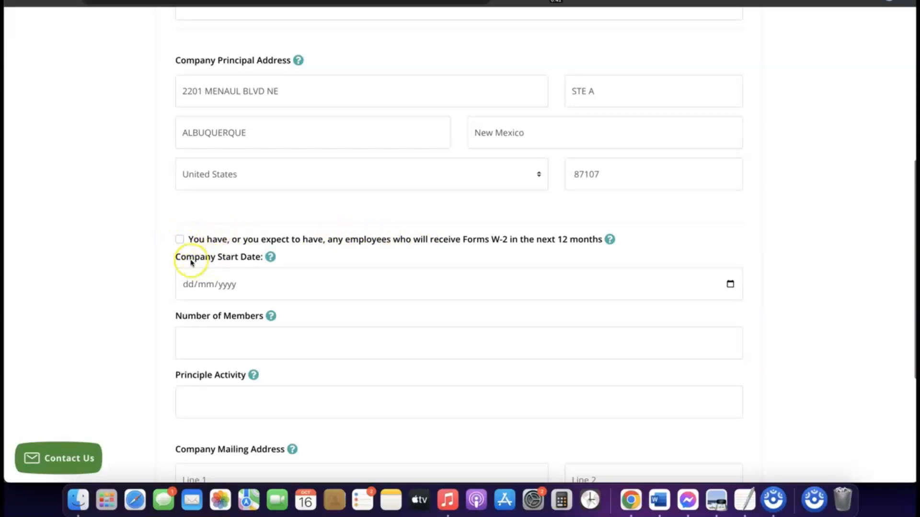
scroll(209, 241, "down", 1)
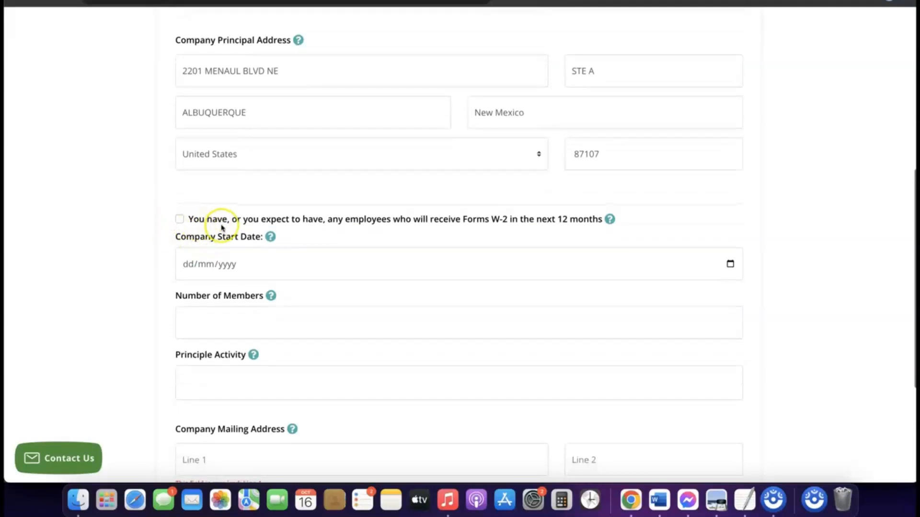
scroll(221, 229, "down", 1)
scroll(222, 229, "down", 1)
left_click(223, 245)
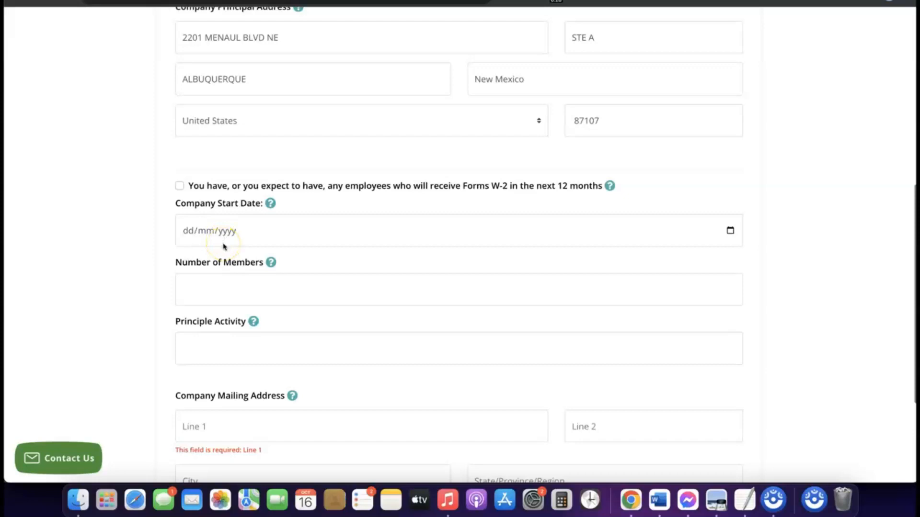
left_click(221, 233)
left_click(193, 233)
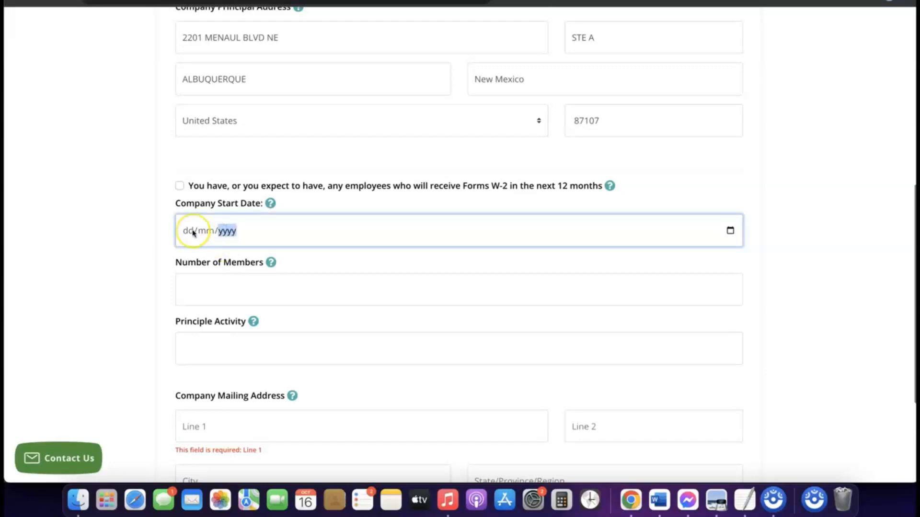
left_click(270, 204)
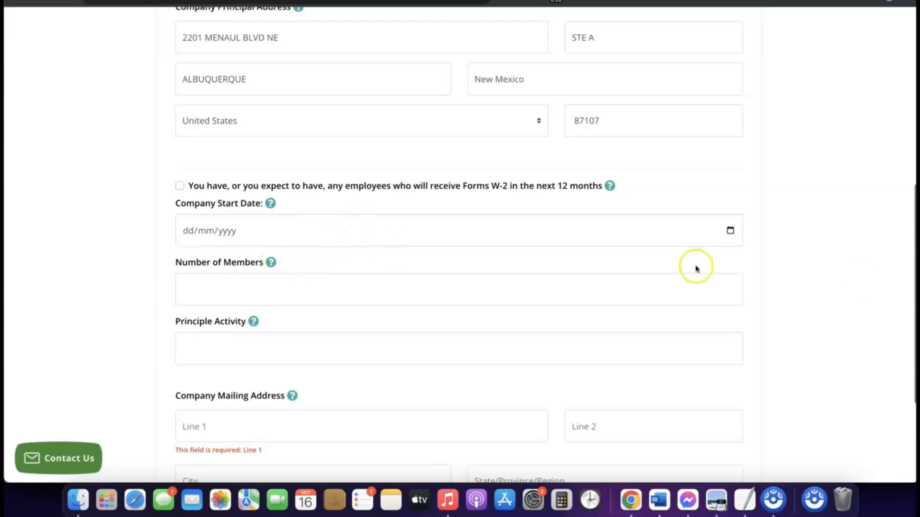
left_click(731, 230)
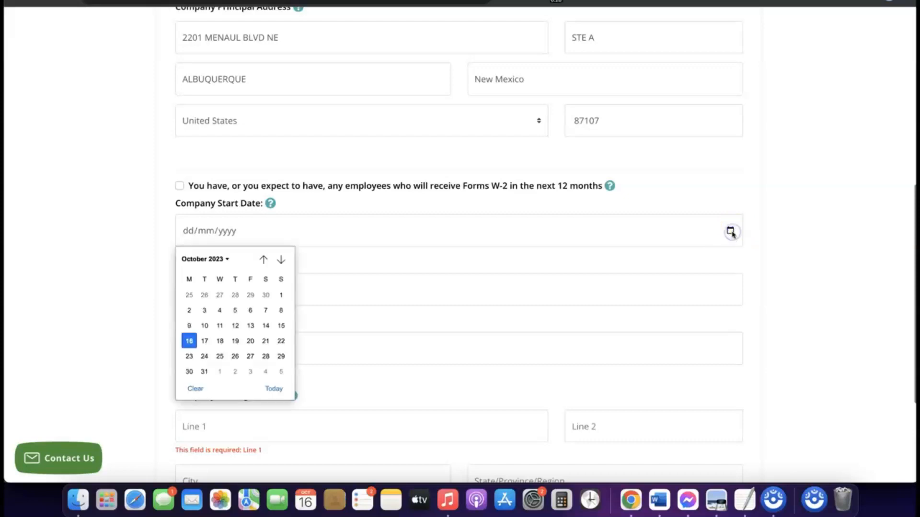
left_click(225, 258)
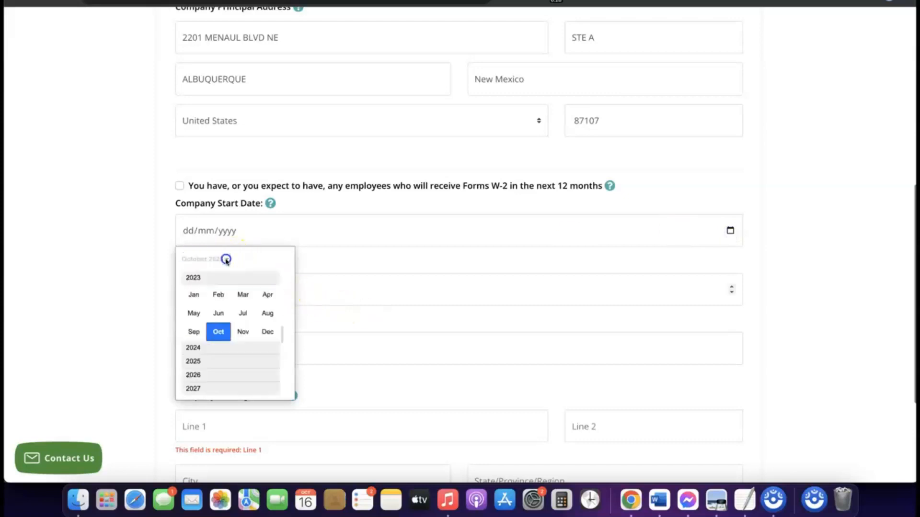
left_click(200, 349)
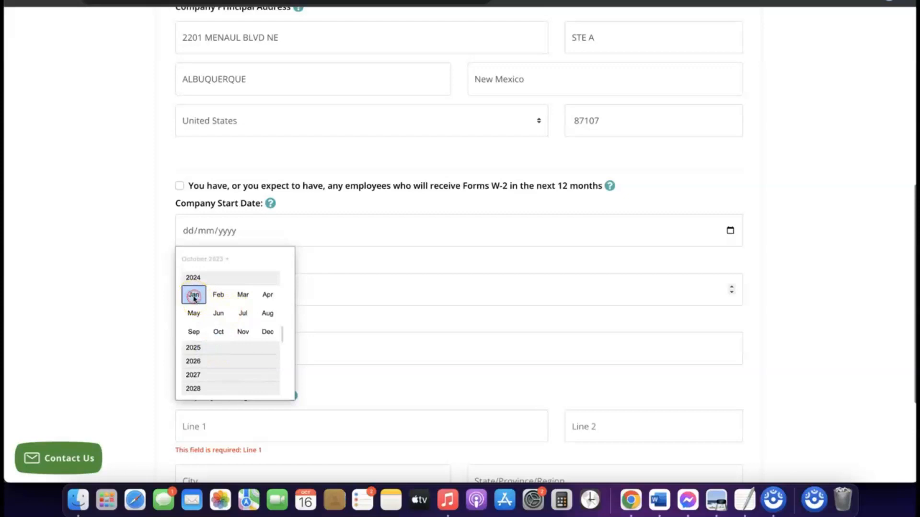
left_click(194, 295)
left_click(194, 298)
Set the Number of Members to 1 and the Principle Activity to eCommerce
scroll(384, 275, "down", 1)
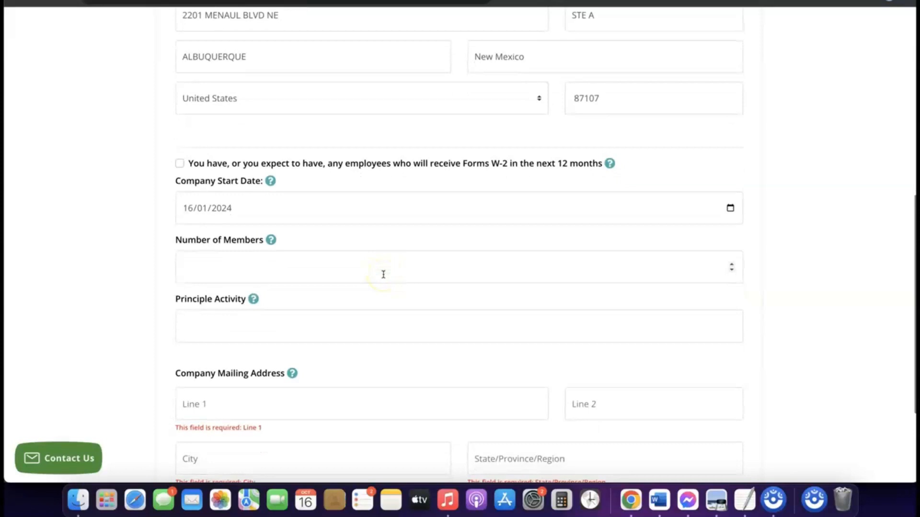
left_click(338, 270)
left_click(318, 267)
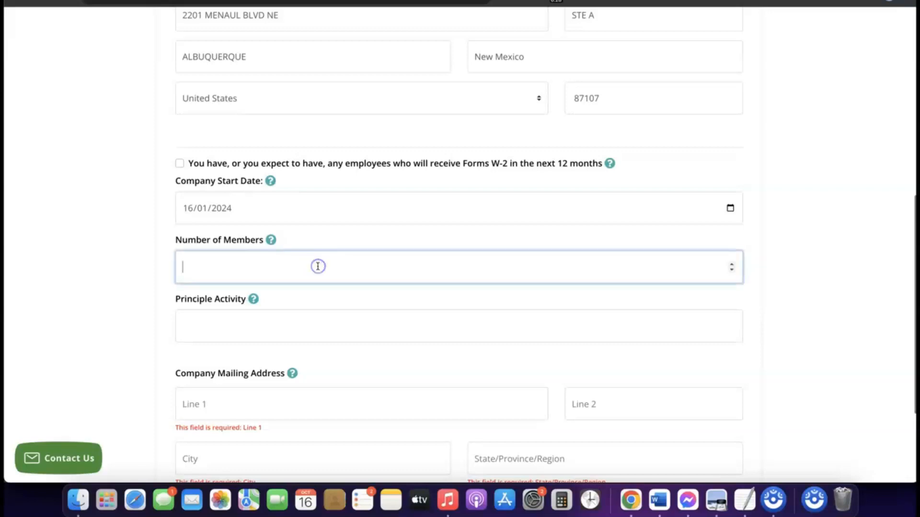
type("2")
key("BackSpace")
type("1")
scroll(320, 269, "down", 2)
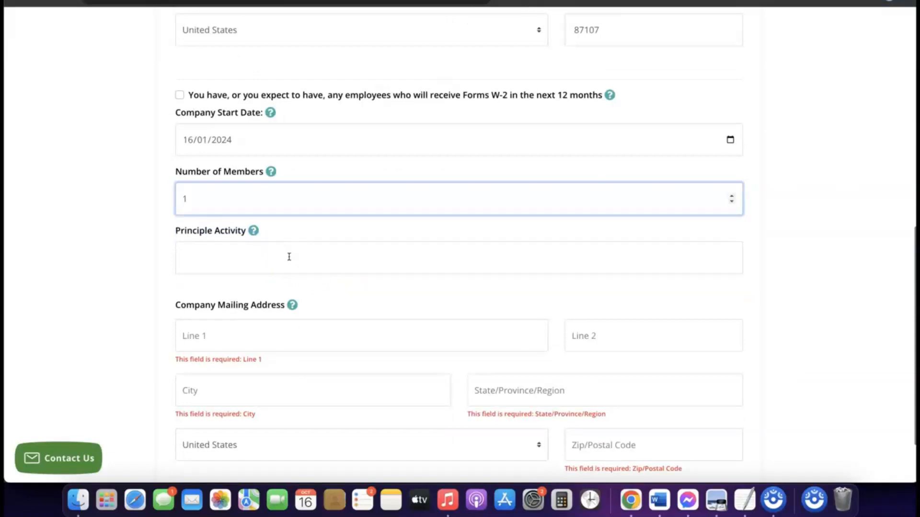
left_click(286, 253)
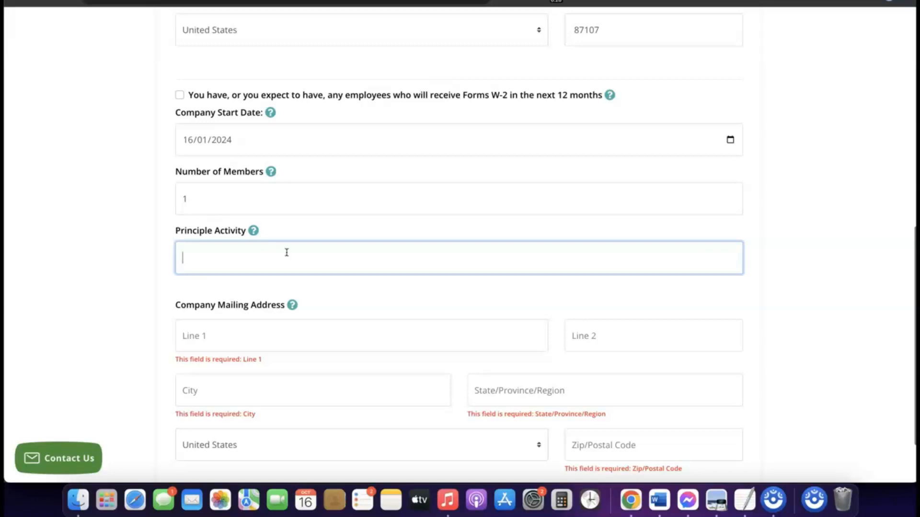
type("ecommerce")
Fill in the Company Mailing Address with the same street, suite, city, state, country and postal code as the Company Principal Address
scroll(268, 264, "up", 1)
scroll(258, 273, "down", 2)
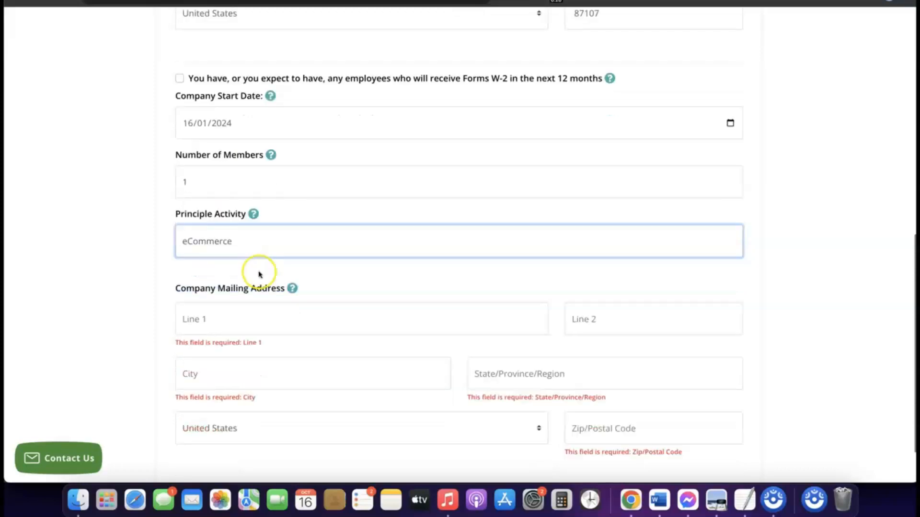
scroll(259, 274, "down", 3)
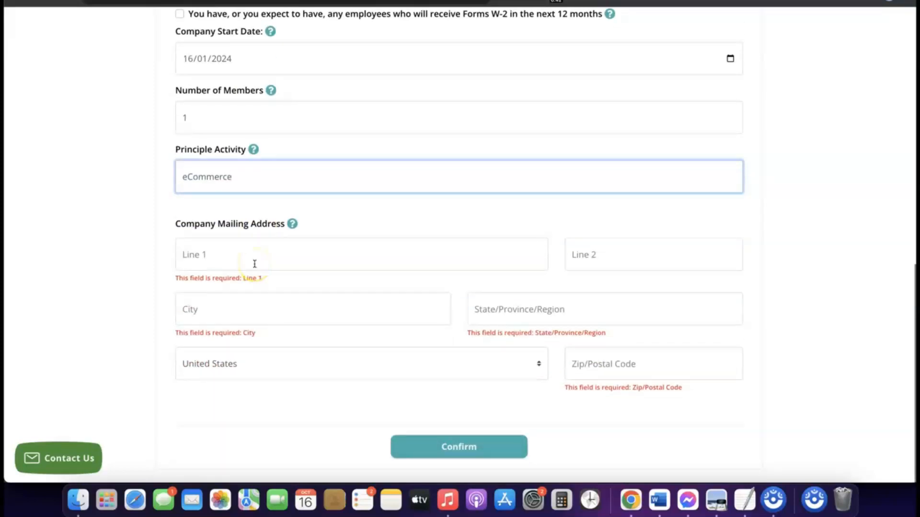
scroll(254, 263, "up", 10)
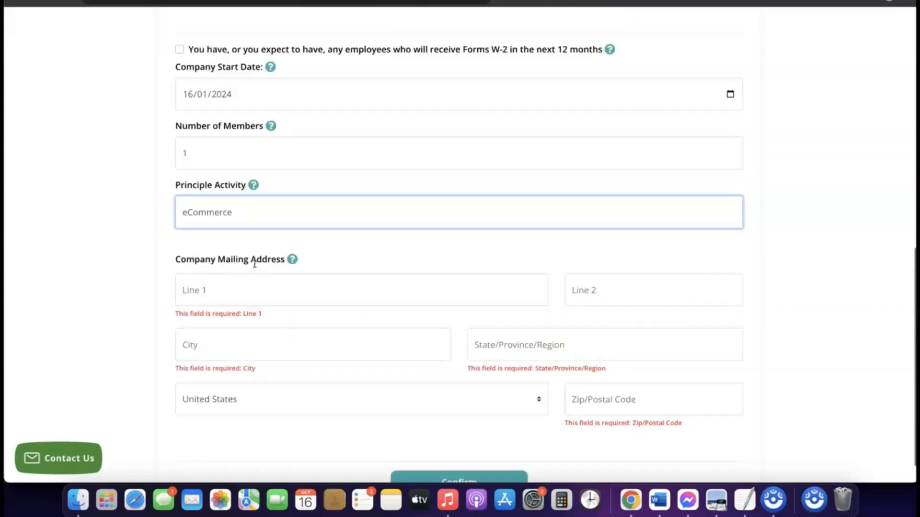
scroll(255, 264, "up", 3)
scroll(255, 263, "down", 7)
left_click(256, 275)
scroll(257, 274, "up", 12)
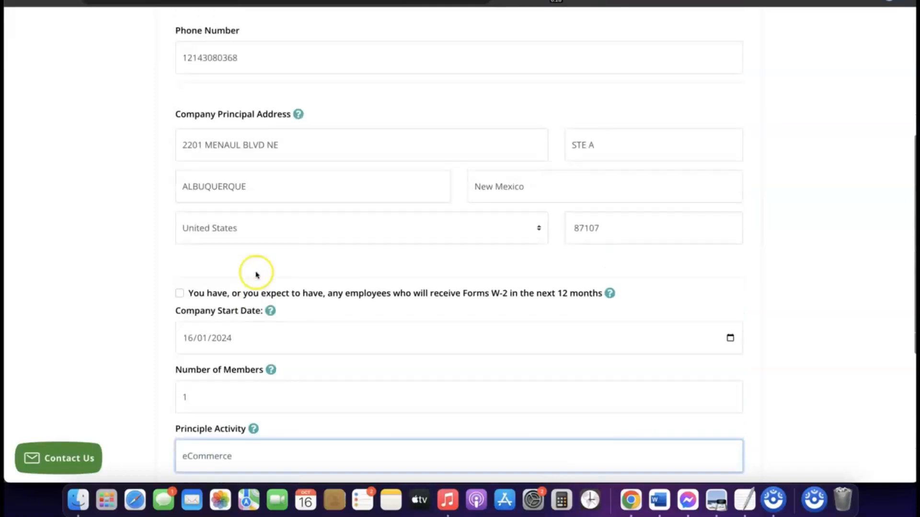
triple_click(253, 144)
right_click(254, 144)
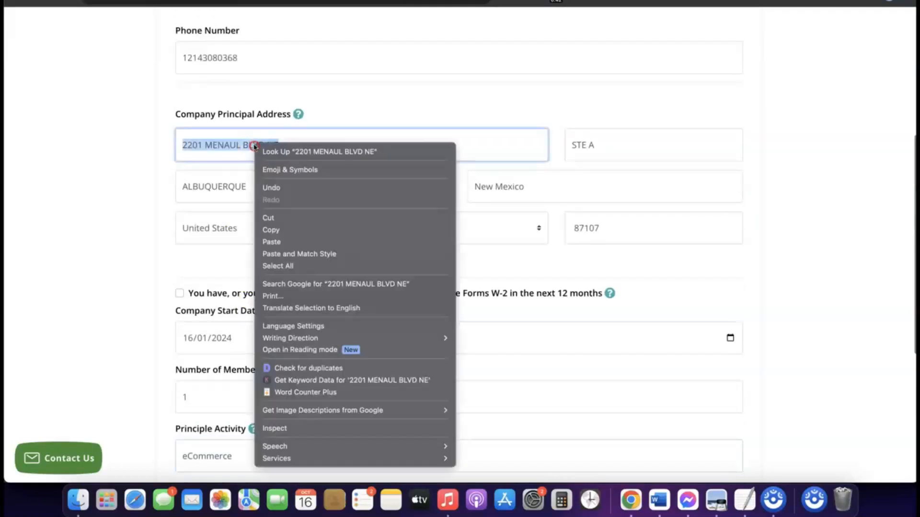
left_click(287, 231)
scroll(283, 234, "down", 12)
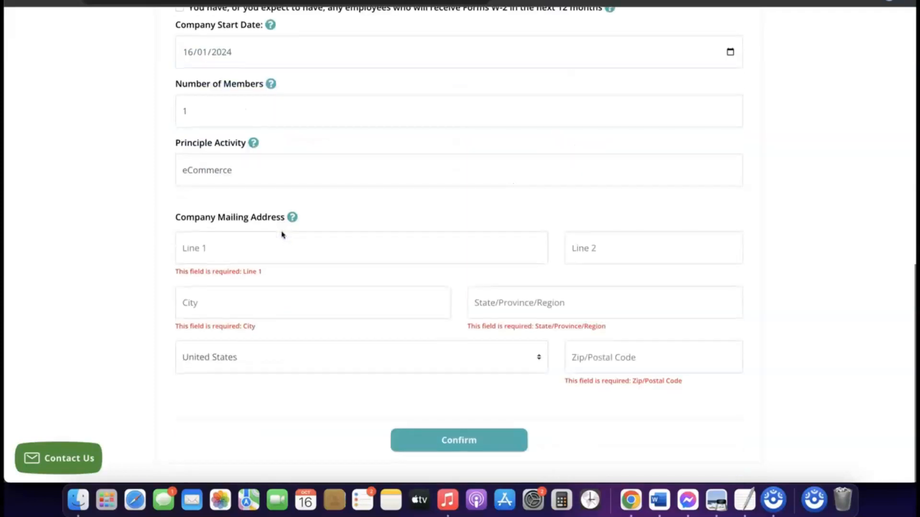
left_click(239, 255)
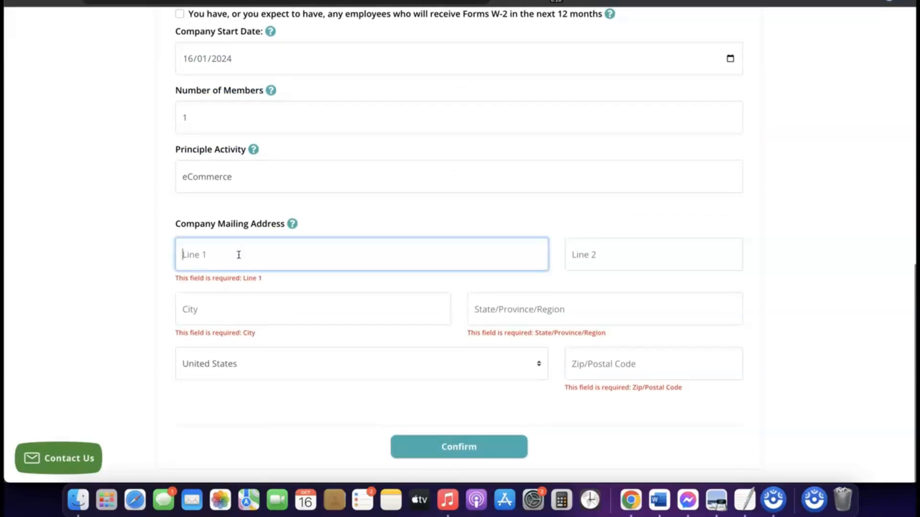
left_click(622, 367)
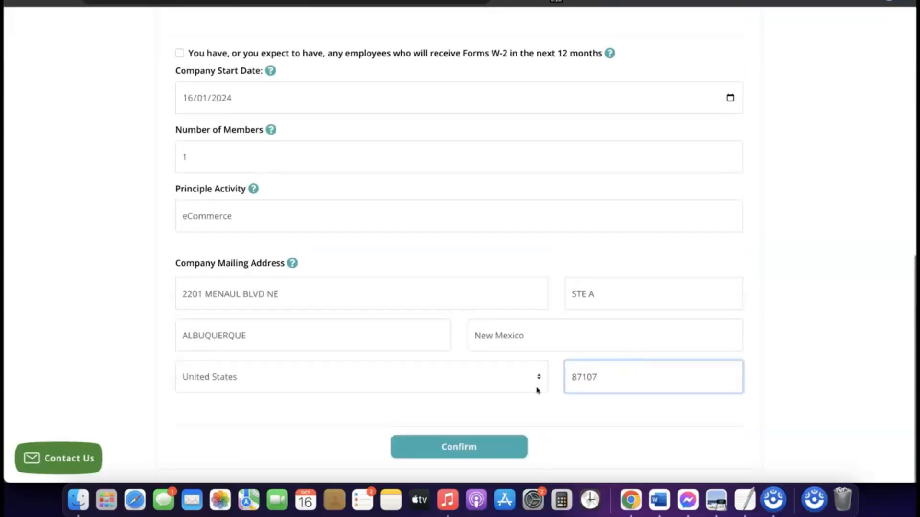
left_click(538, 411)
left_click(501, 398)
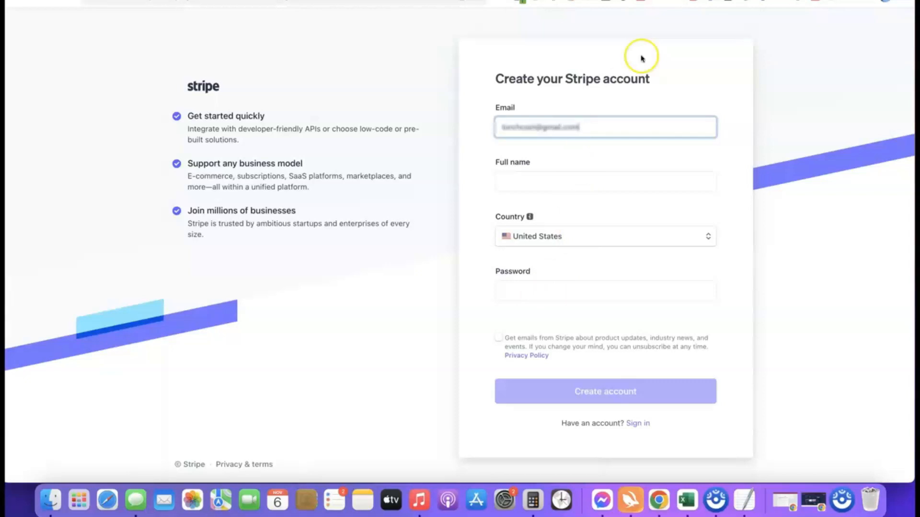
Switch to Stripe and sign in to the existing account with the saved e-mail and password
left_click(582, 1)
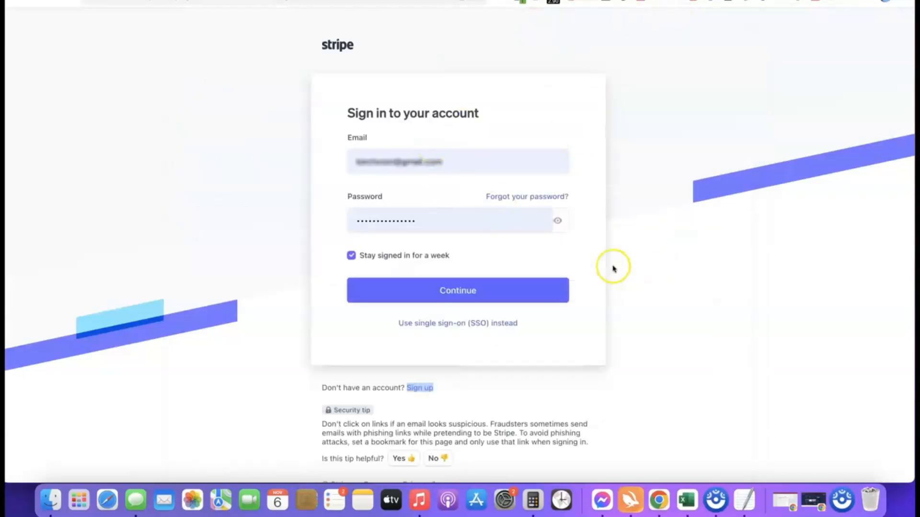
left_click(441, 295)
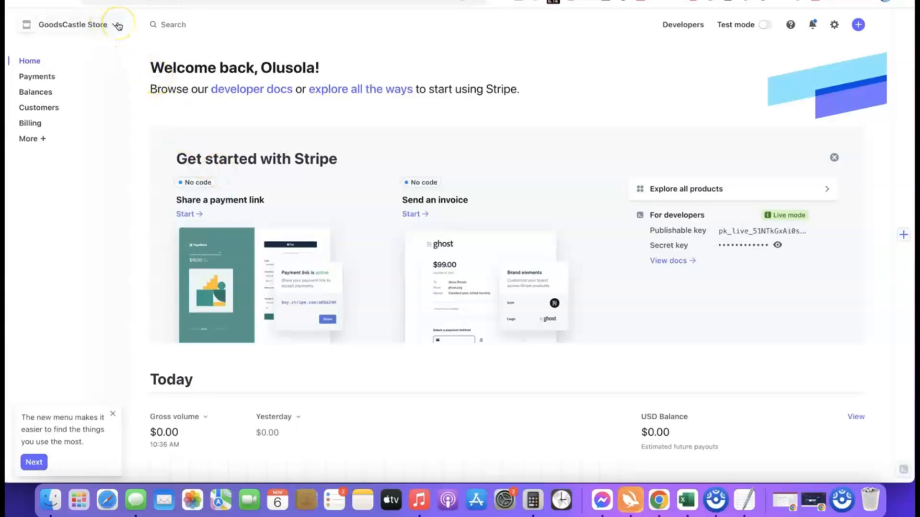
Create a new account named Affiliate Blueprint with United States as the country of operation
left_click(117, 25)
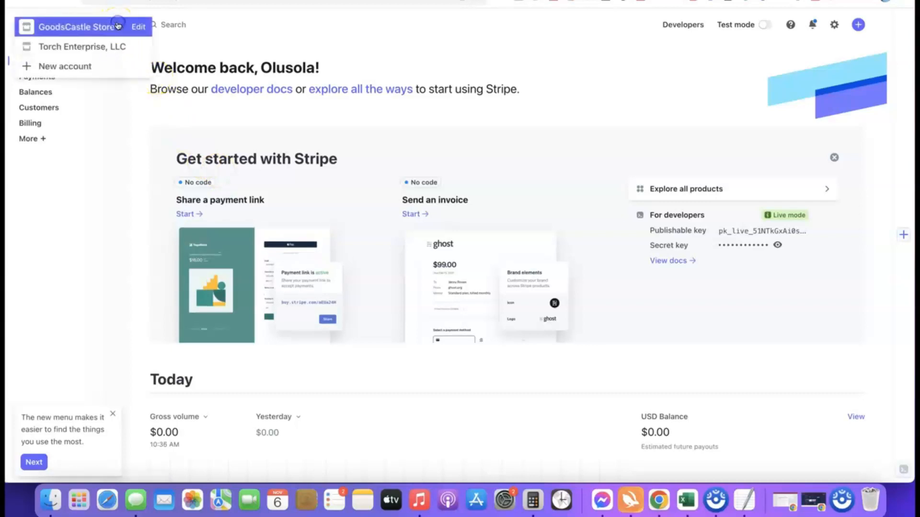
left_click(65, 67)
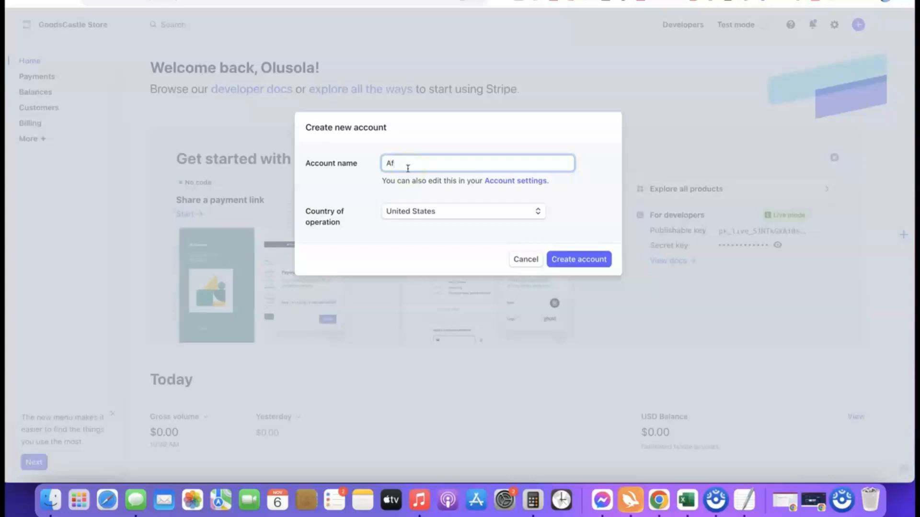
type("ate Blueprint")
left_click(379, 189)
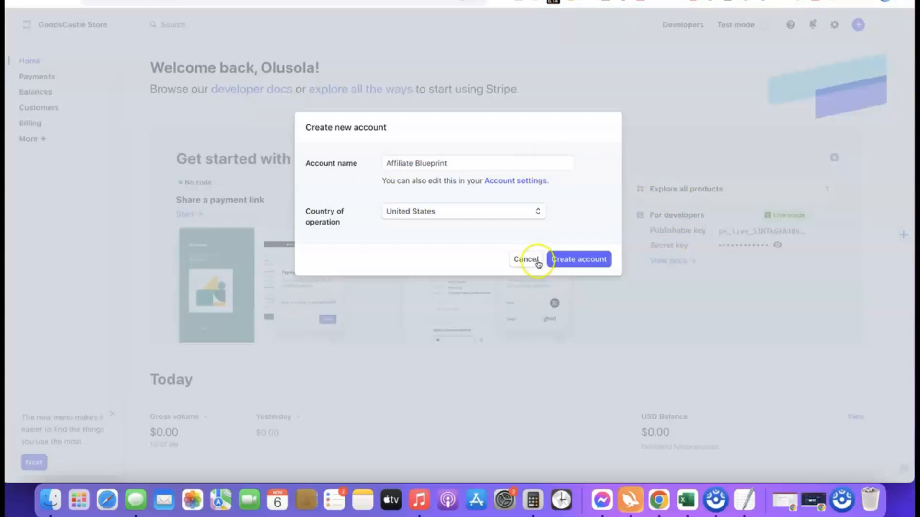
left_click(573, 263)
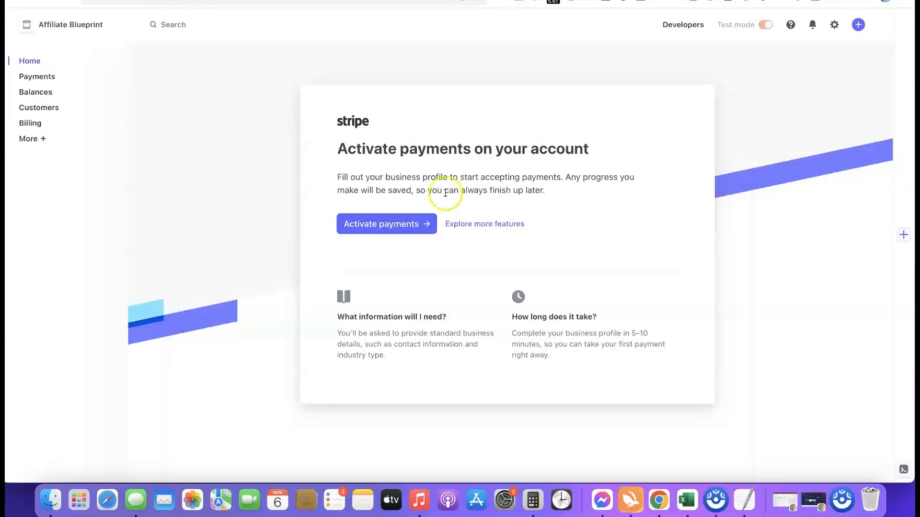
Start activating payments and submit the business type as Company with the Sole proprietorship structure, located in the United States
left_click(381, 224)
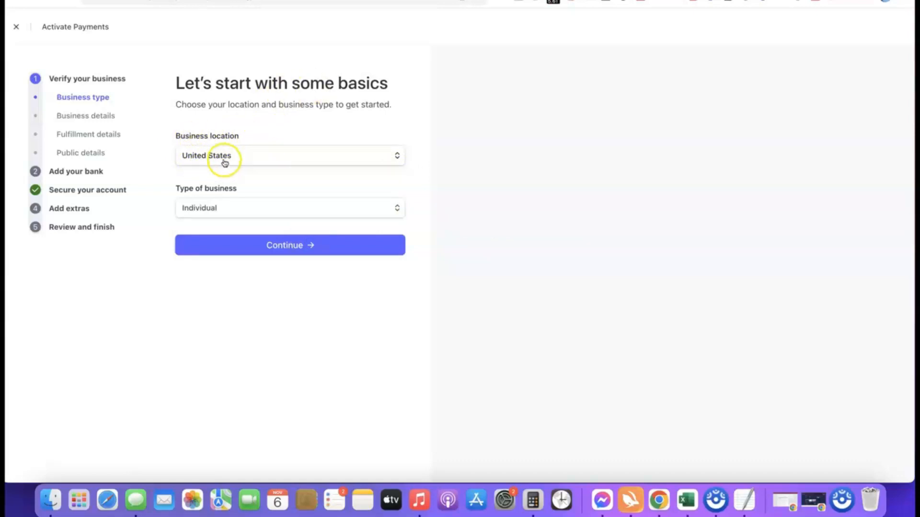
mouse_move(232, 188)
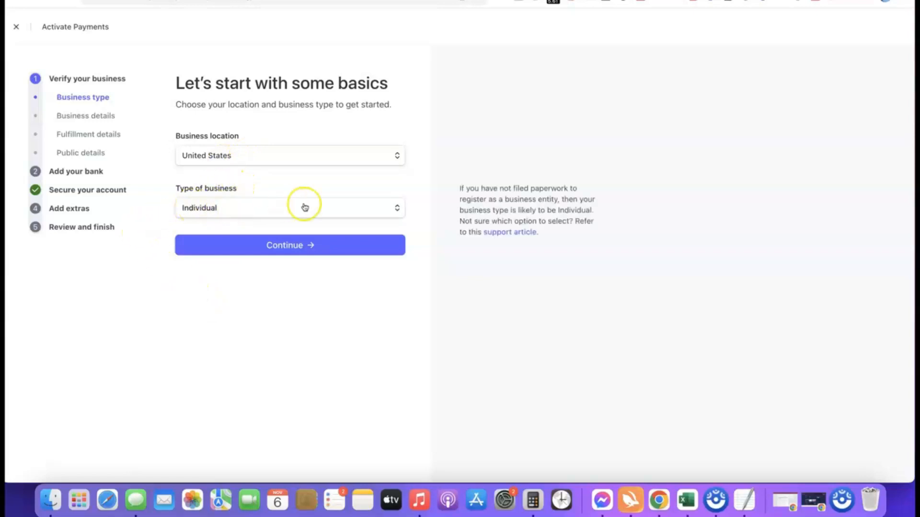
left_click(395, 210)
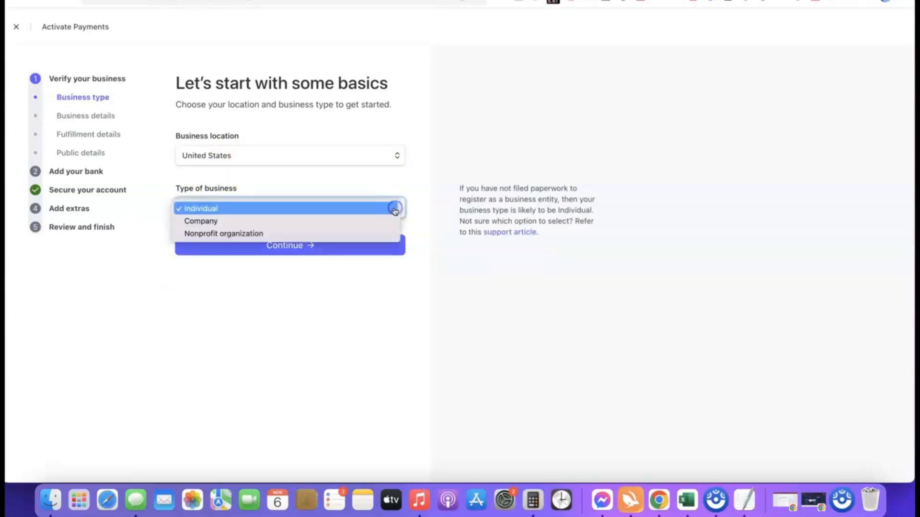
left_click(210, 223)
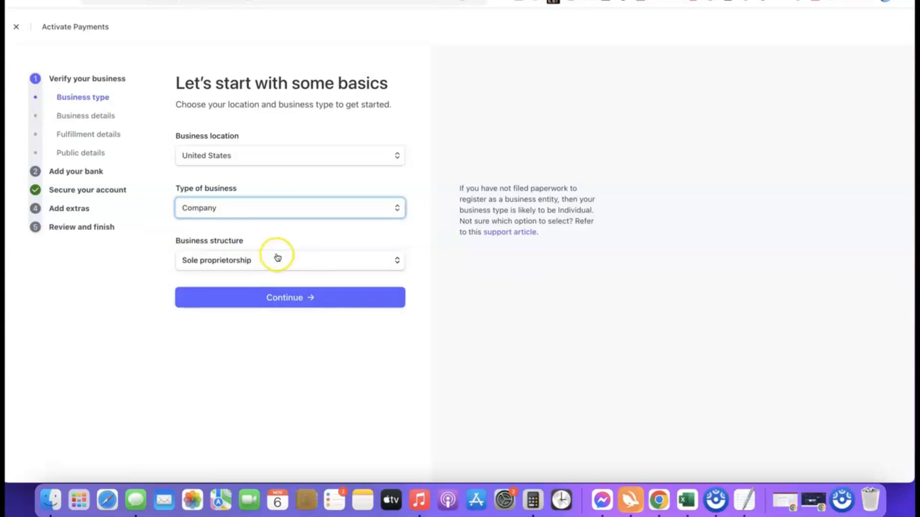
left_click(271, 261)
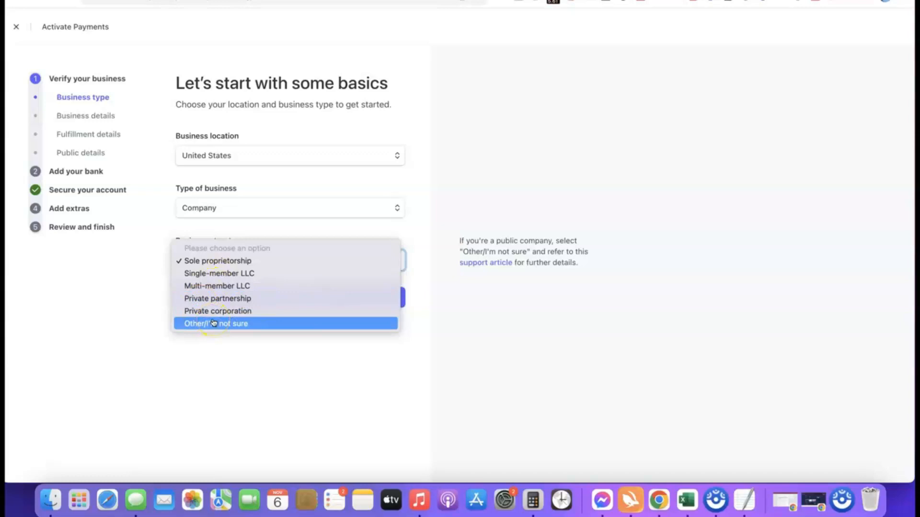
left_click(201, 261)
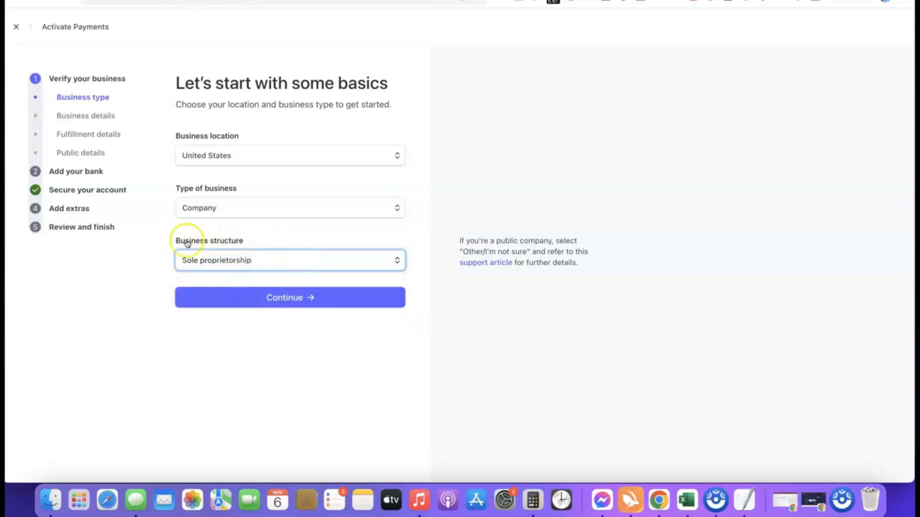
left_click(287, 298)
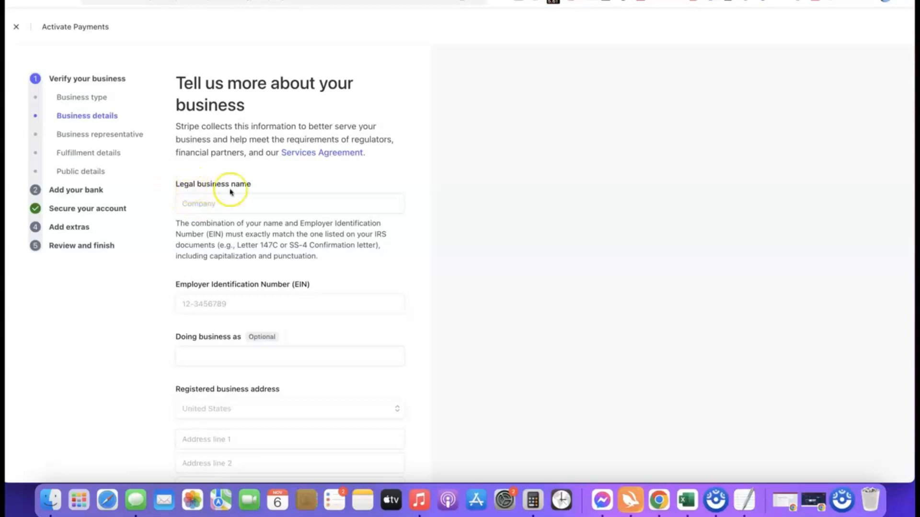
Enter Torch Enterprise LLC as the legal business name and fill in the company's Employer Identification Number
left_click(232, 202)
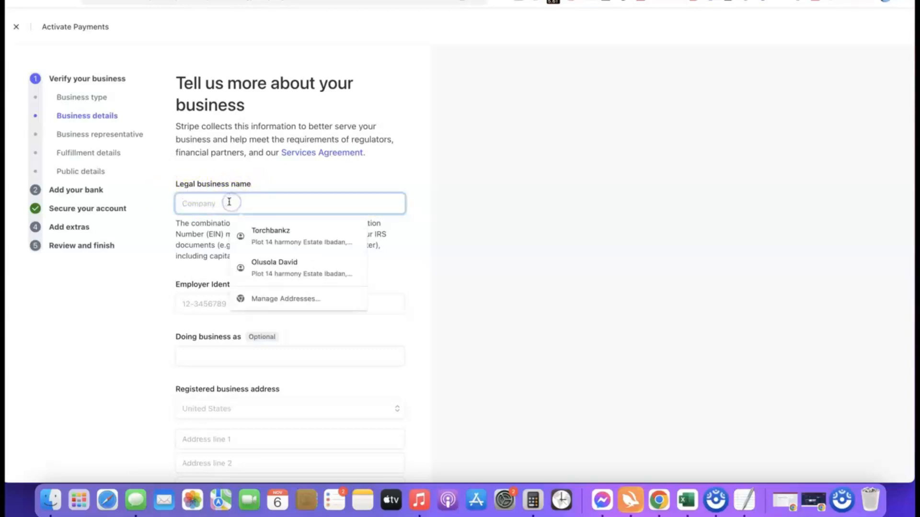
key("super+v")
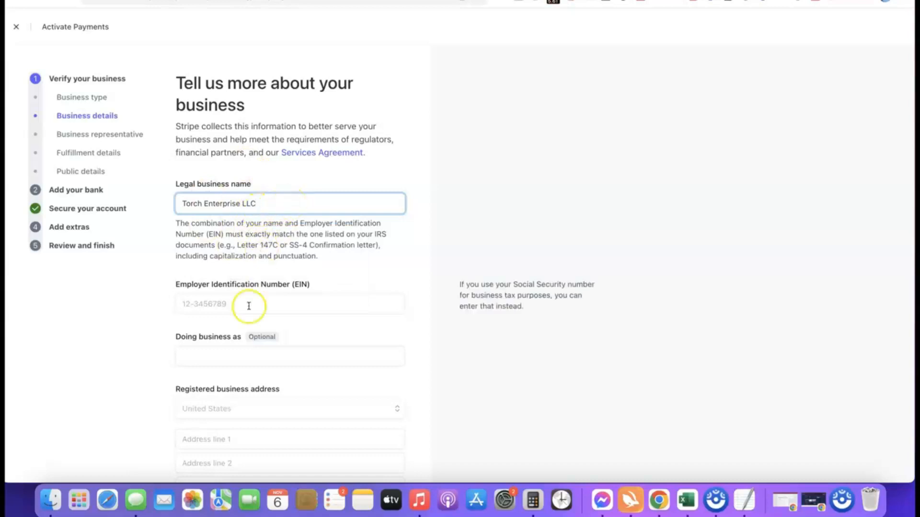
scroll(248, 304, "down", 2)
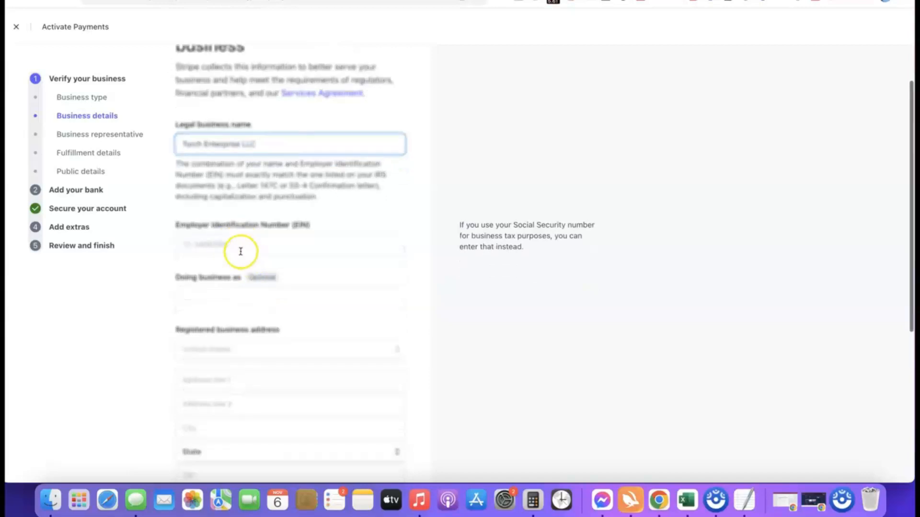
scroll(241, 250, "down", 1)
left_click(238, 238)
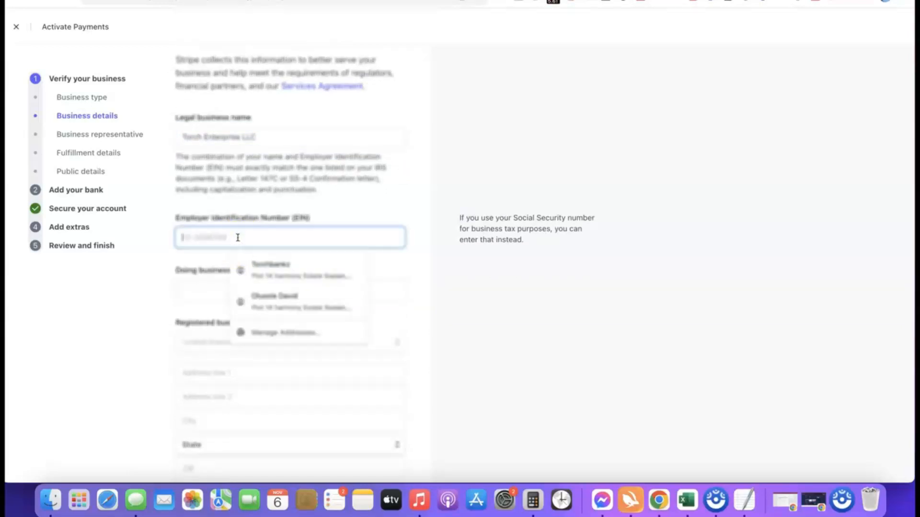
key("super+v")
left_click(173, 257)
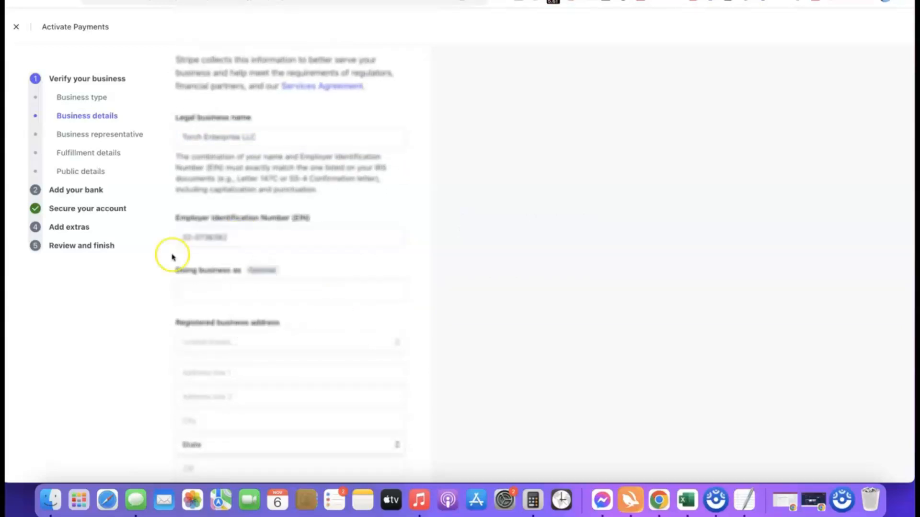
Fill in the registered business address with the company's street, suite, city, state and ZIP code, leaving Doing business as empty
scroll(237, 252, "down", 2)
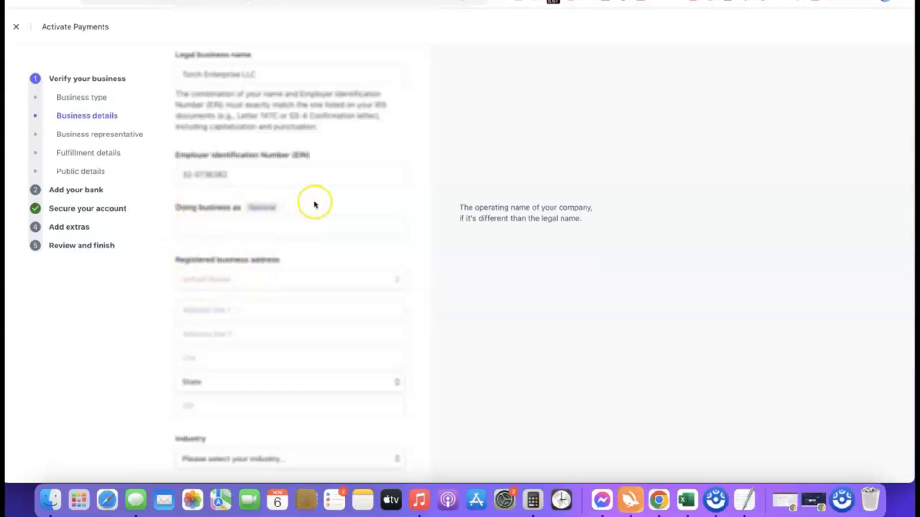
scroll(284, 183, "down", 2)
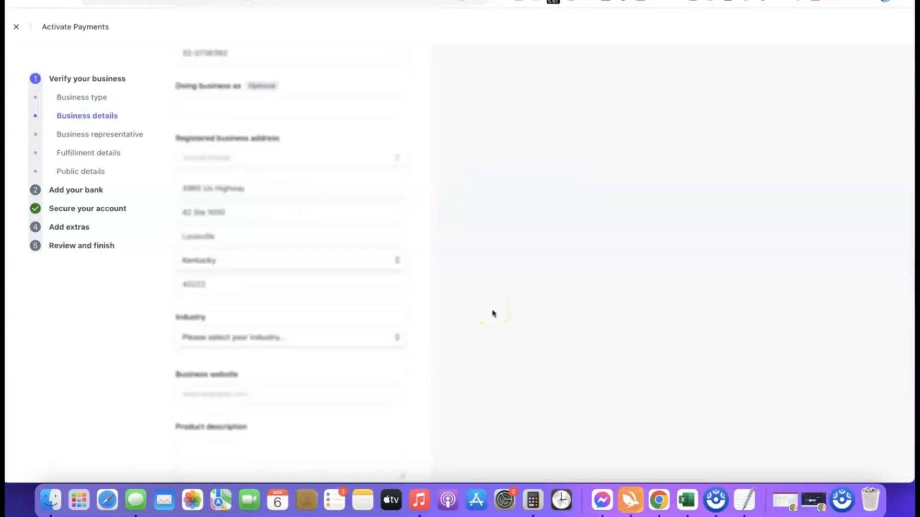
left_click(456, 281)
Set the business industry to Other digital goods
scroll(441, 273, "down", 3)
left_click(273, 330)
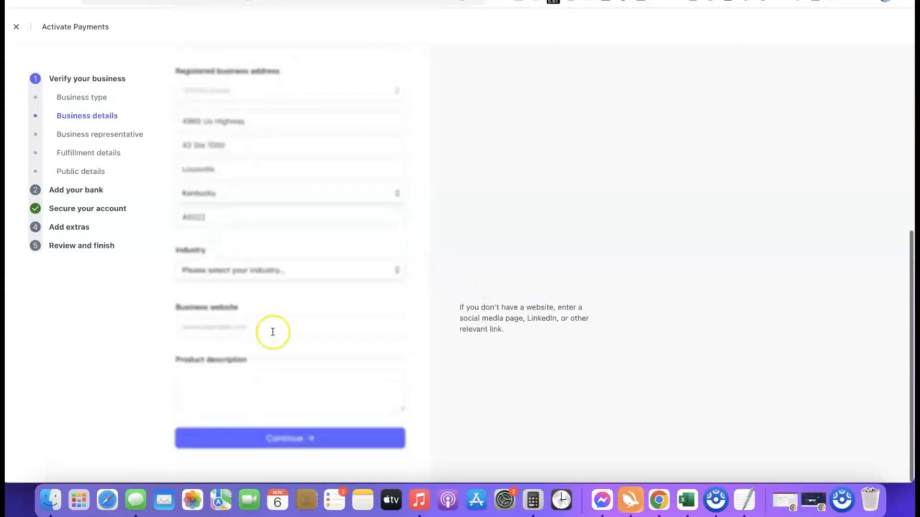
left_click(265, 273)
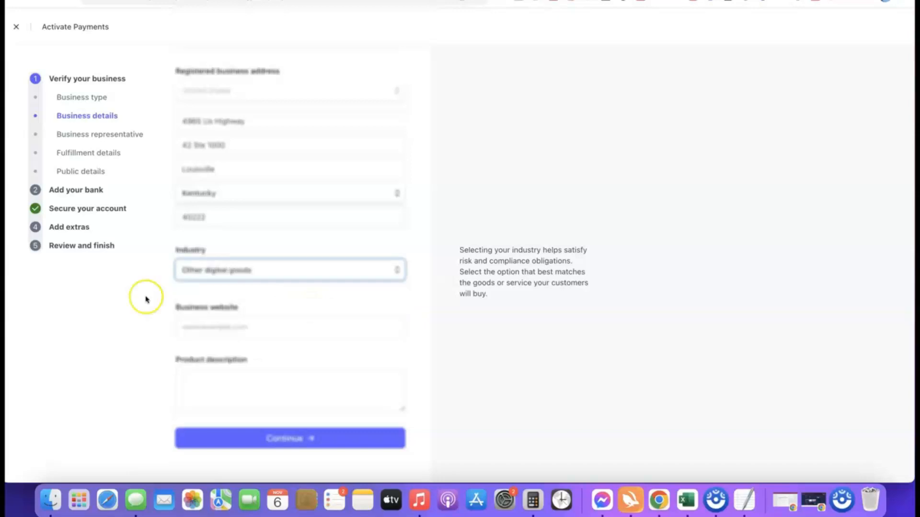
left_click(396, 292)
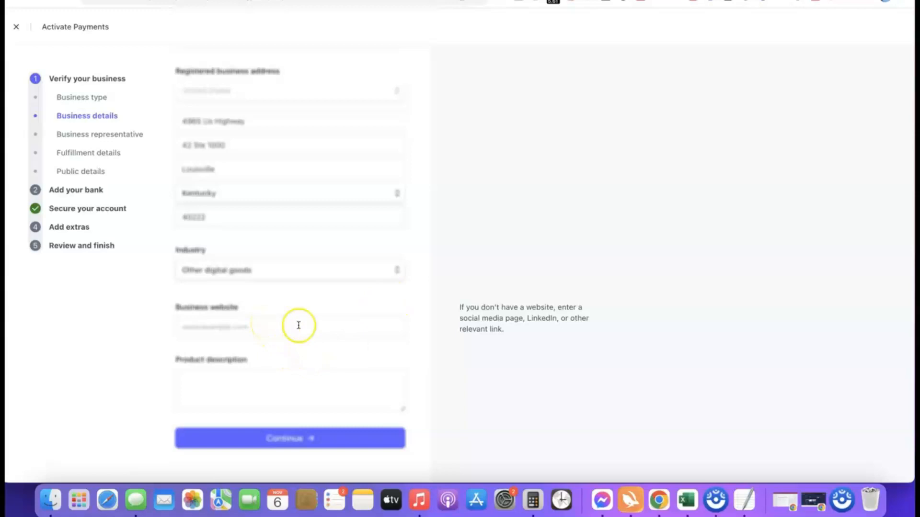
left_click(277, 329)
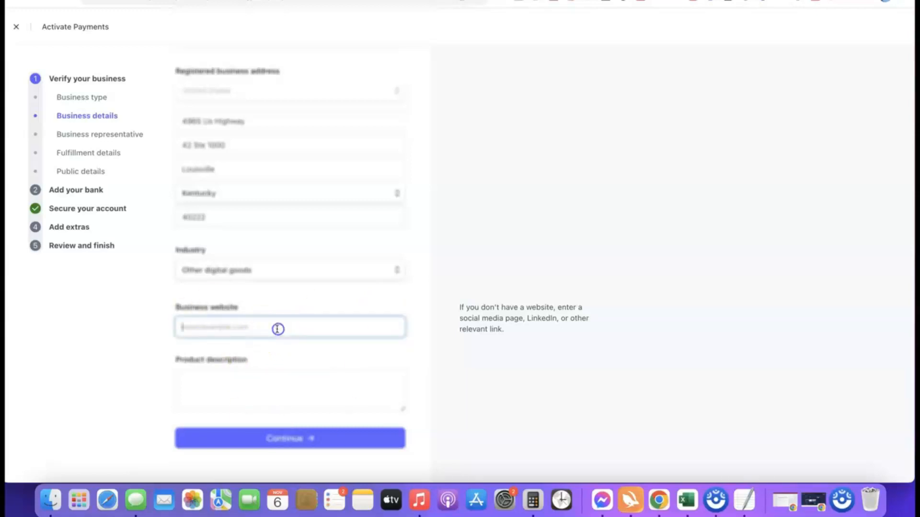
type("https://affiliatebloggingblueprint.com/")
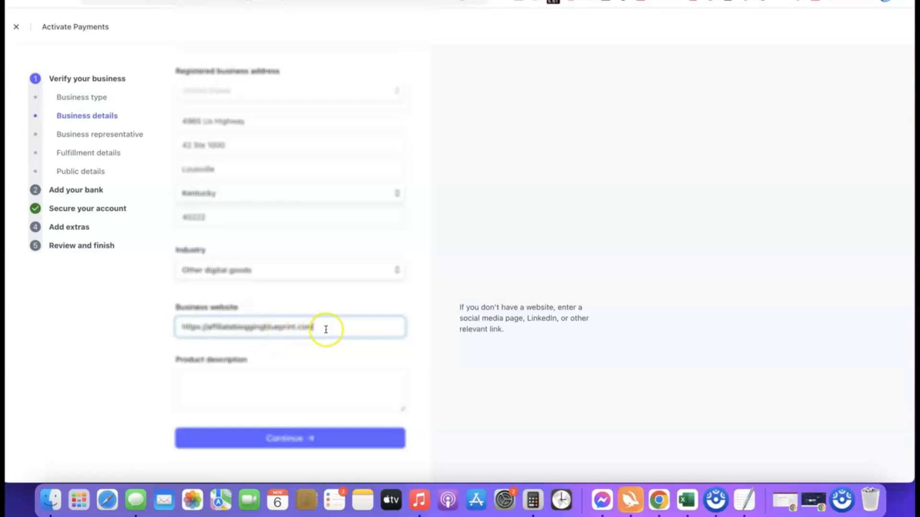
left_click(104, 333)
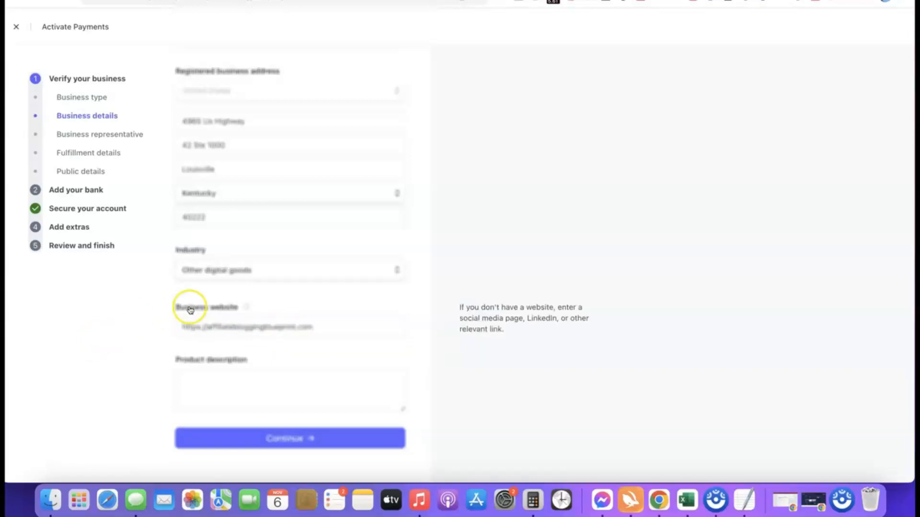
Describe the product as "Our product is a digital course training we sell to our site visitors." and submit the business details
left_click(233, 374)
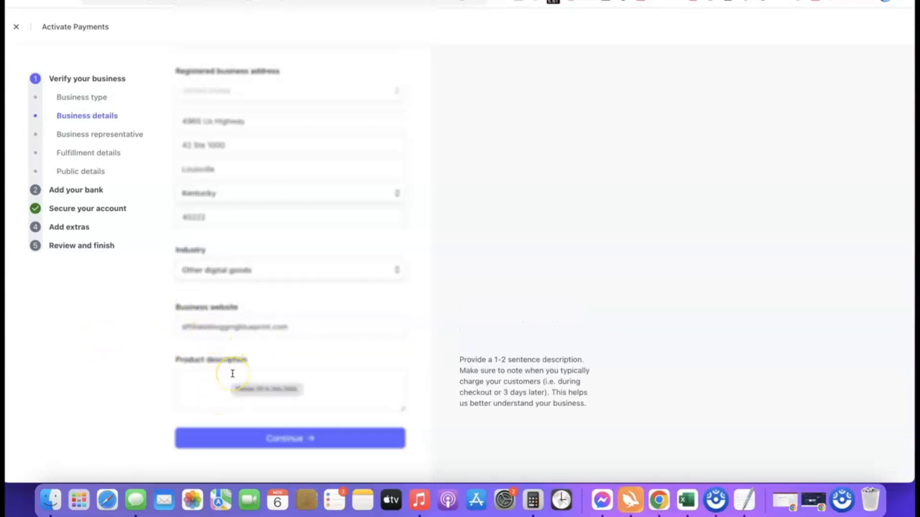
type("Our product is a digital course training we sell to our site visitors.")
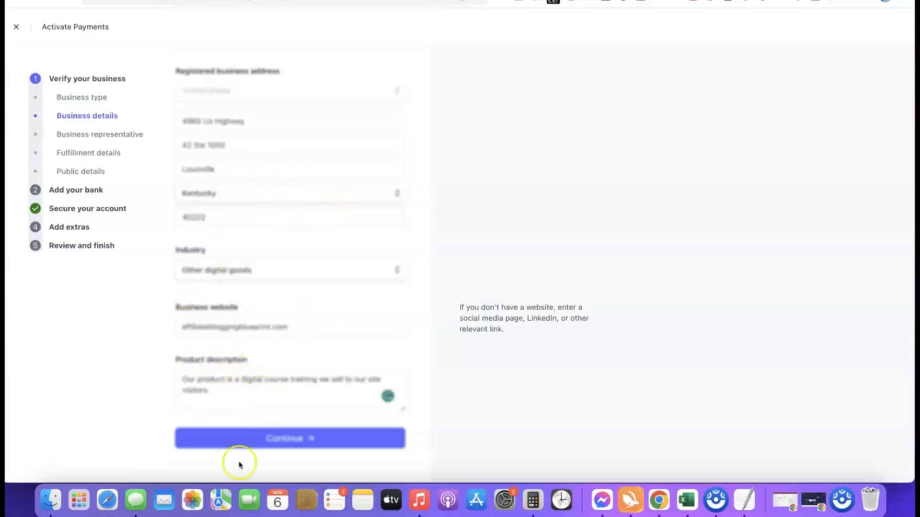
left_click(277, 440)
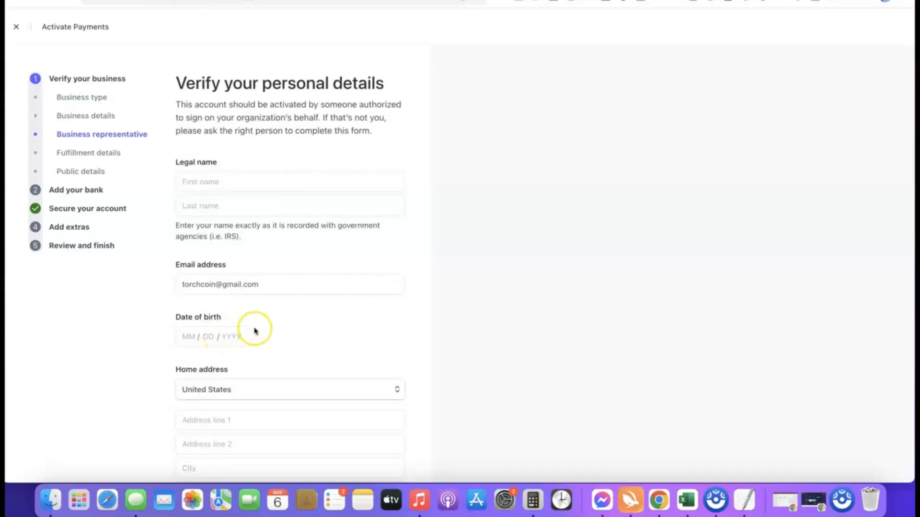
Examine the representative's personal details form, including the home address country choices, the phone country codes and the Social Security number requirement
scroll(255, 331, "down", 1)
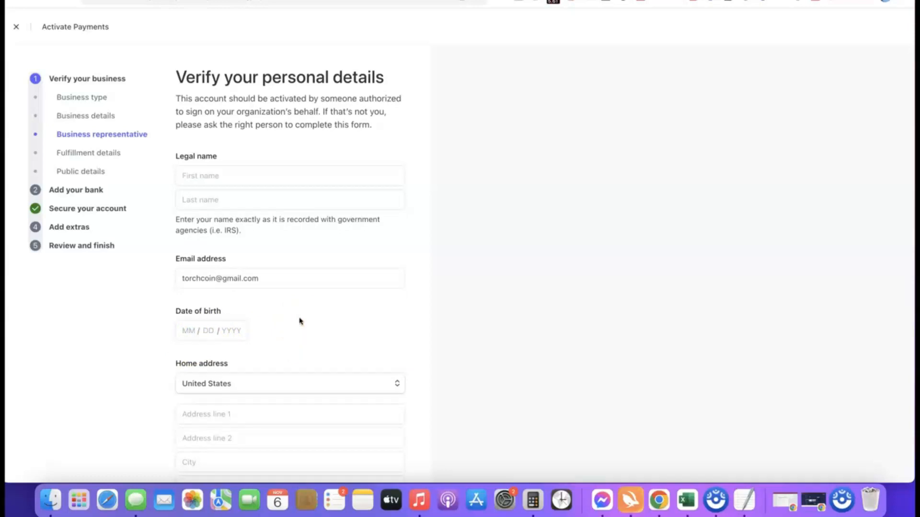
scroll(316, 334, "down", 4)
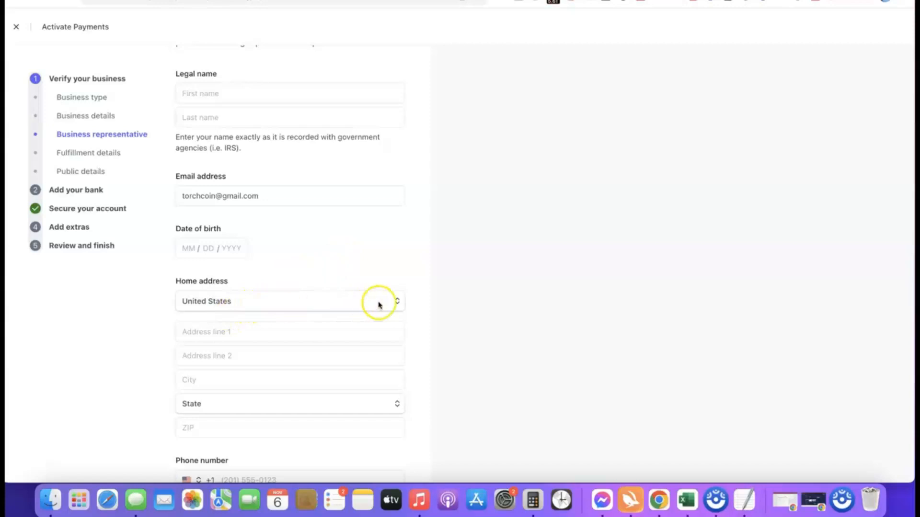
left_click(394, 300)
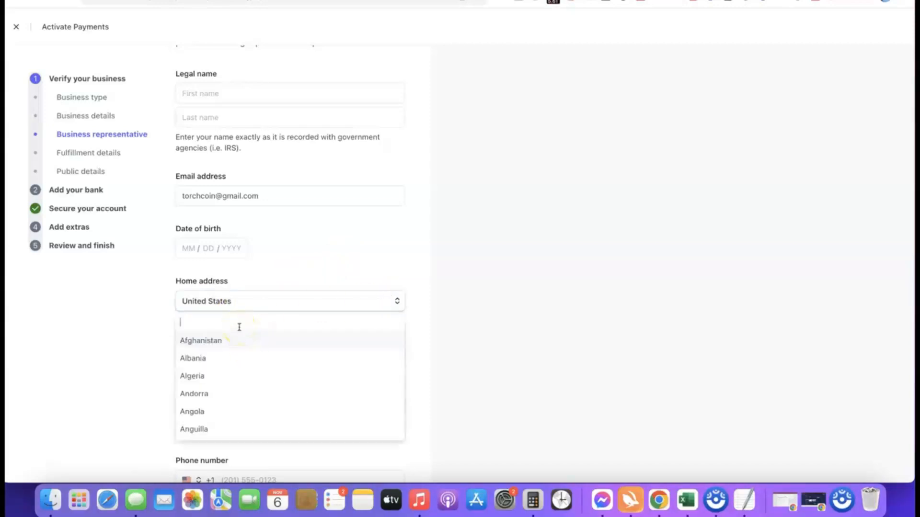
left_click(283, 294)
scroll(283, 292, "down", 1)
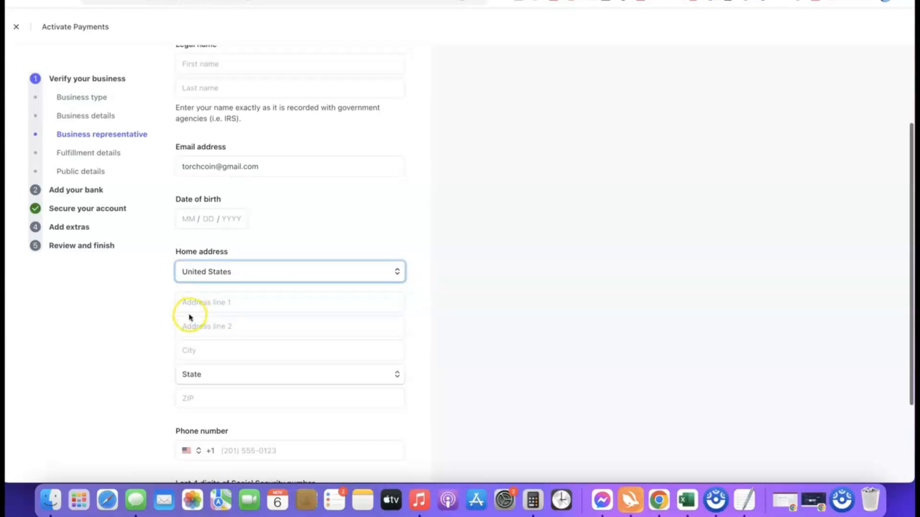
scroll(305, 316, "down", 3)
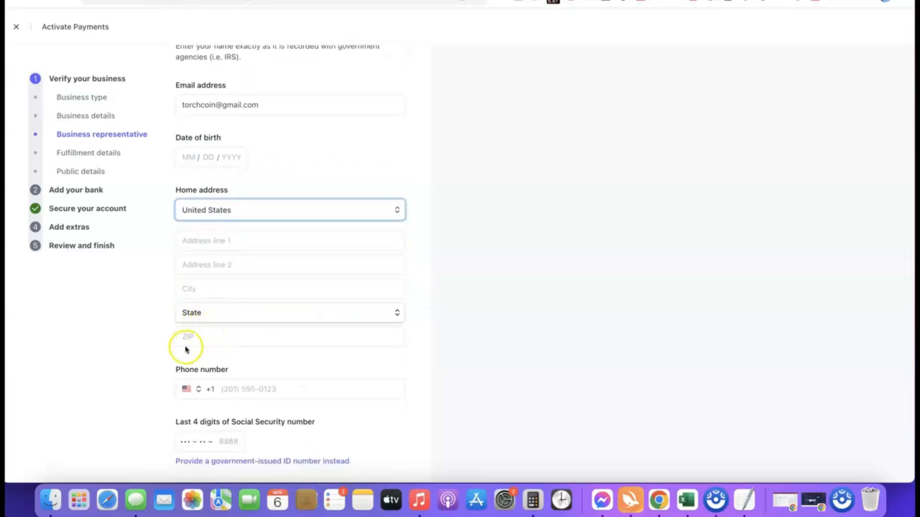
scroll(295, 329, "down", 1)
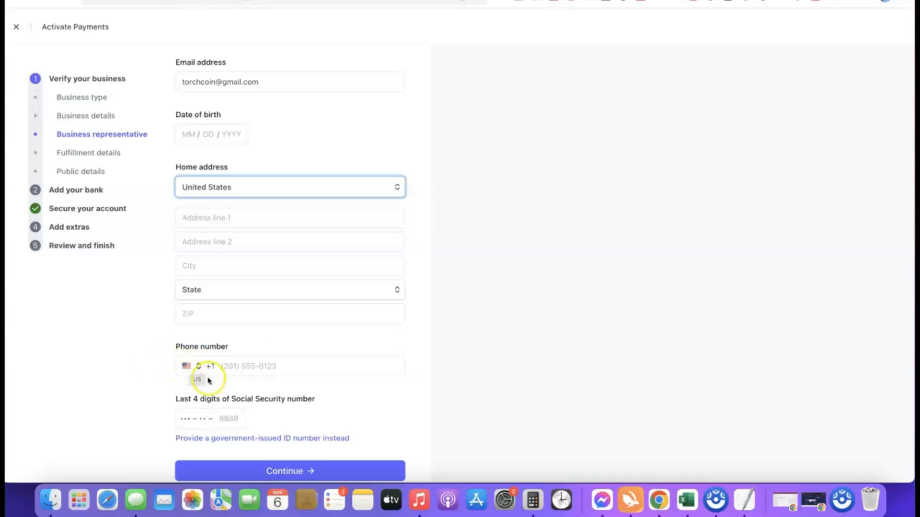
left_click(186, 366)
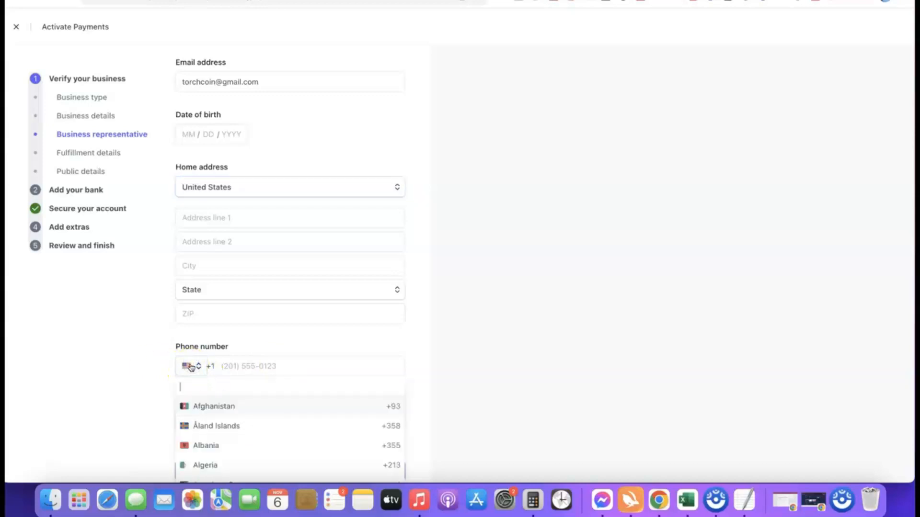
left_click(423, 375)
scroll(378, 362, "down", 2)
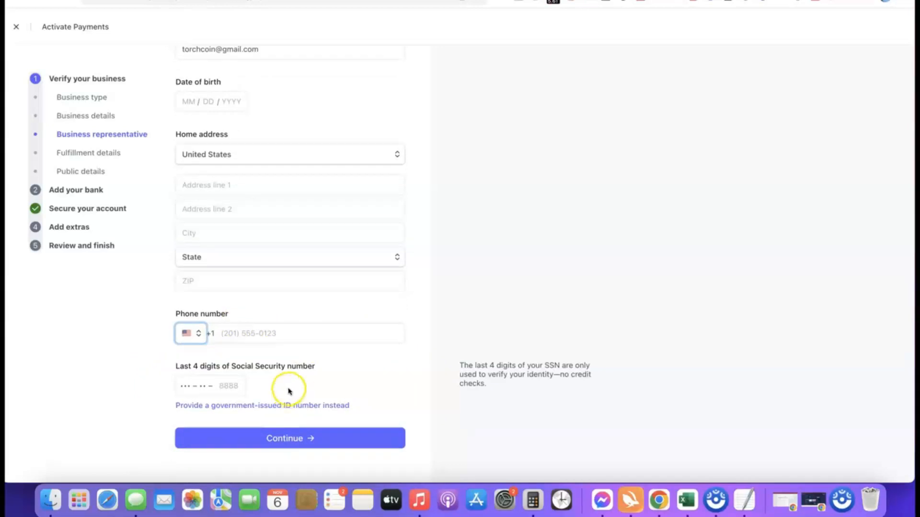
scroll(160, 371, "up", 5)
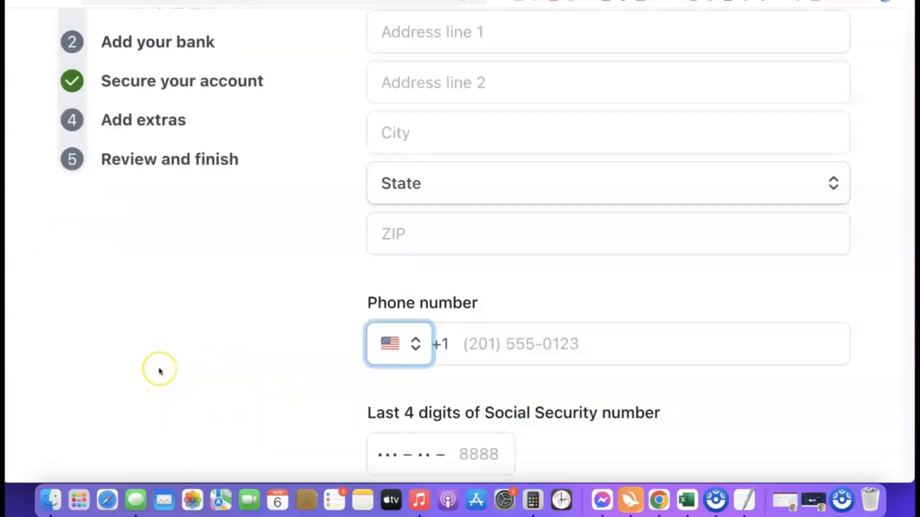
scroll(160, 372, "down", 5)
scroll(163, 370, "right", 8)
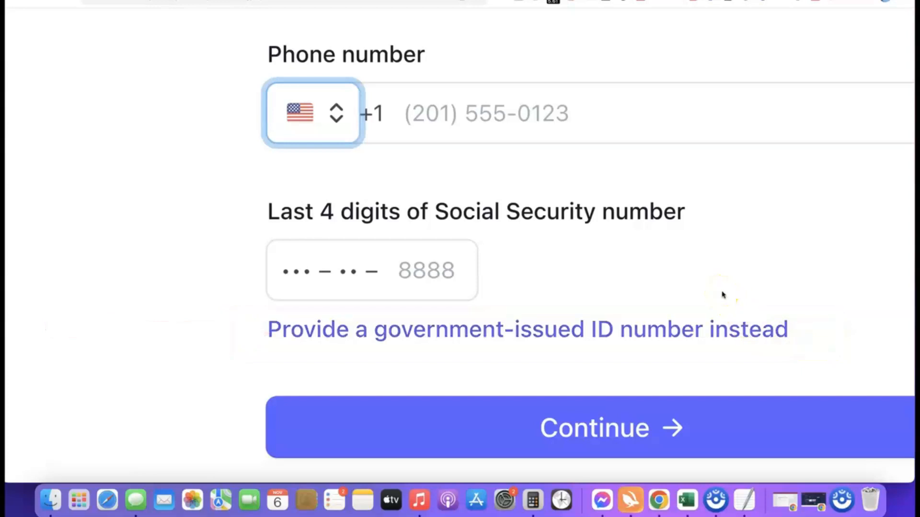
Switch identity verification to a government-issued ID number and set its issuing country to NG
left_click(542, 335)
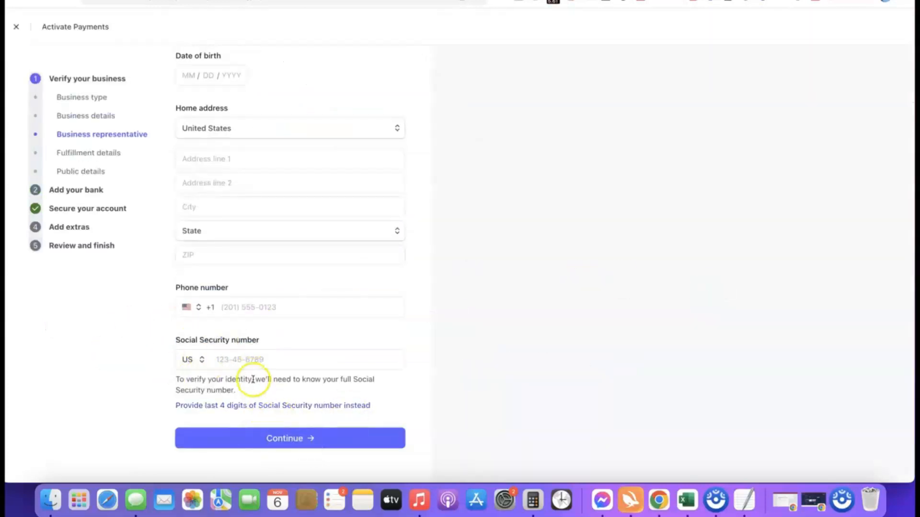
left_click(204, 360)
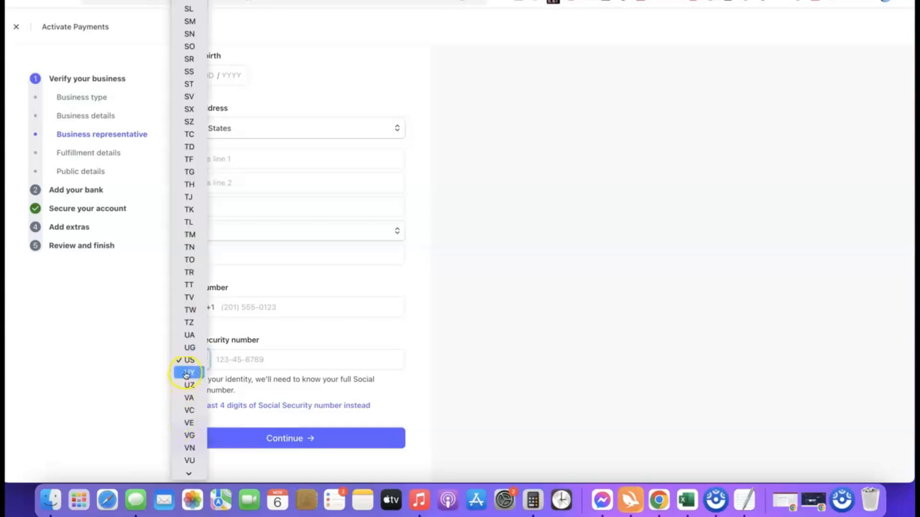
scroll(186, 185, "down", 2)
scroll(189, 203, "down", 1)
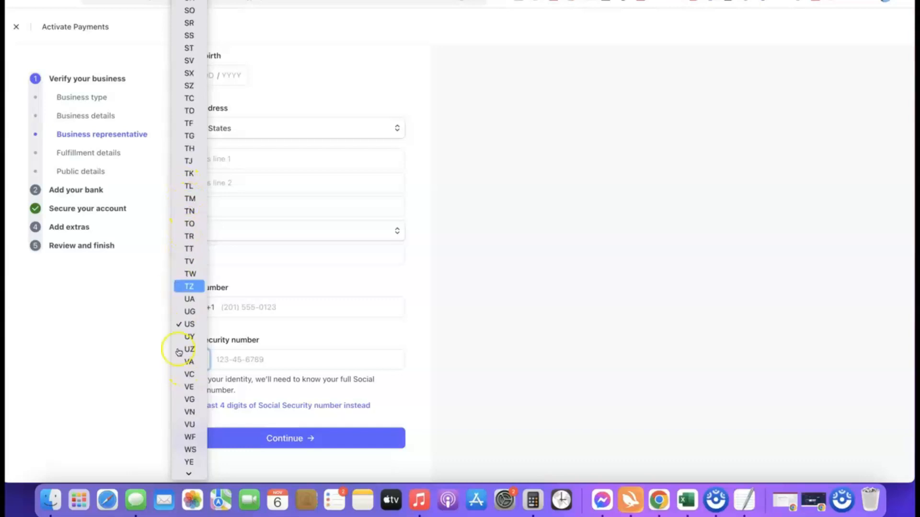
left_click(413, 358)
left_click(198, 369)
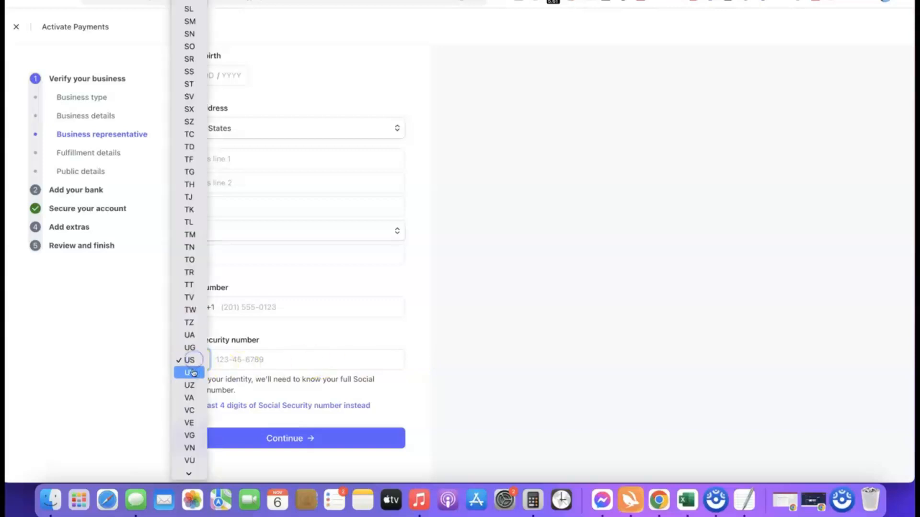
scroll(192, 334, "down", 3)
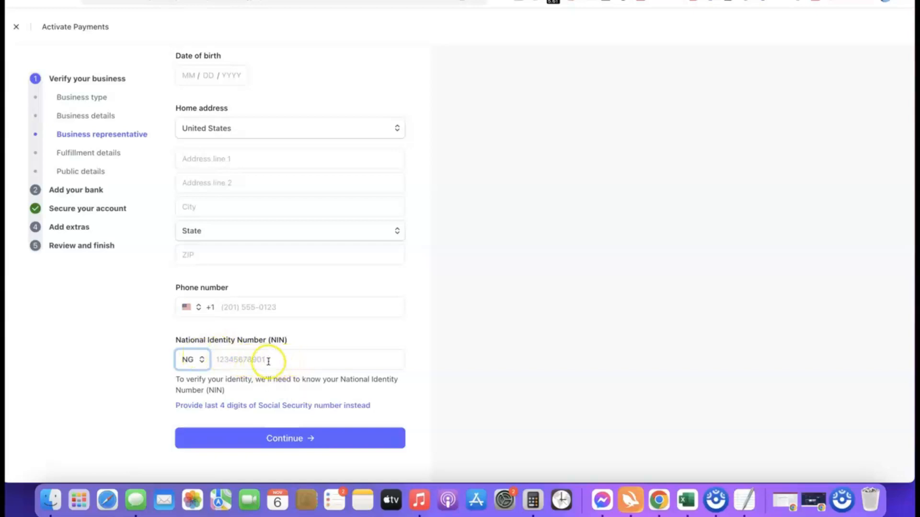
Set the representative's phone country code to Nigeria (+234), complete the remaining personal details and continue to the fulfillment details
left_click(187, 307)
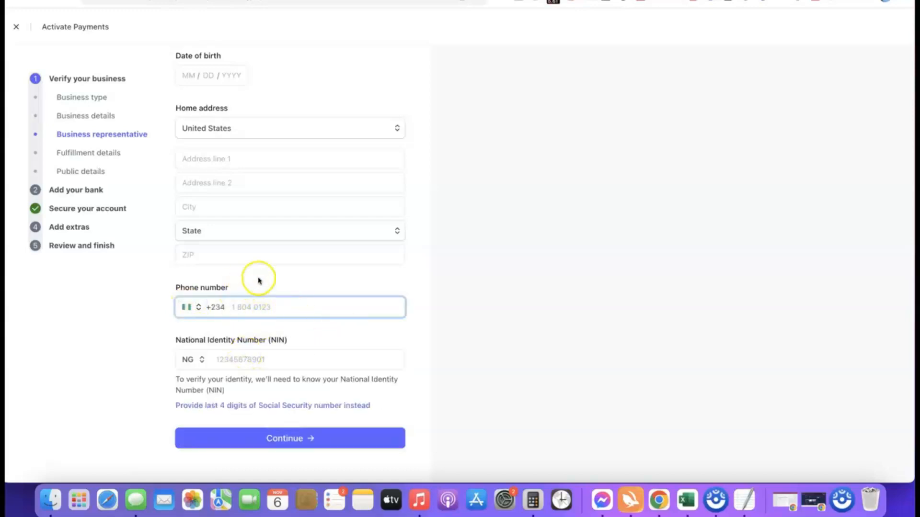
scroll(327, 214, "up", 3)
scroll(327, 214, "down", 3)
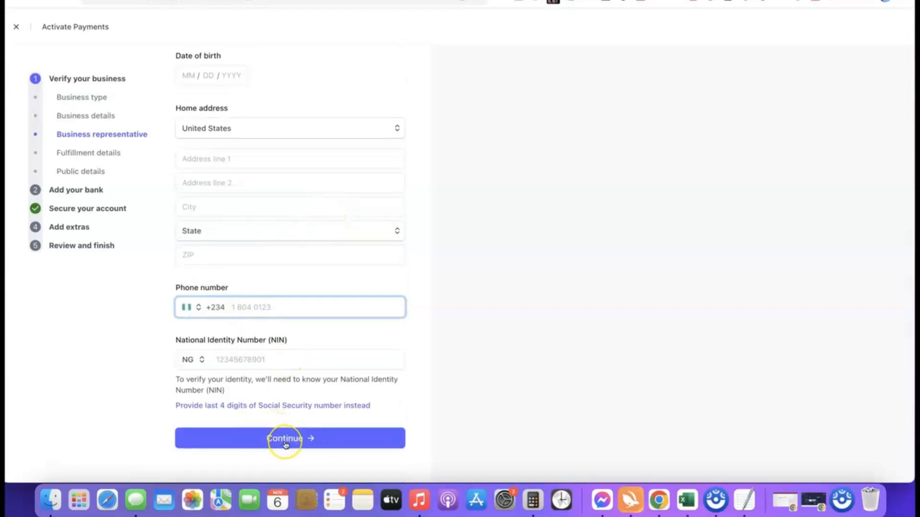
scroll(301, 364, "up", 5)
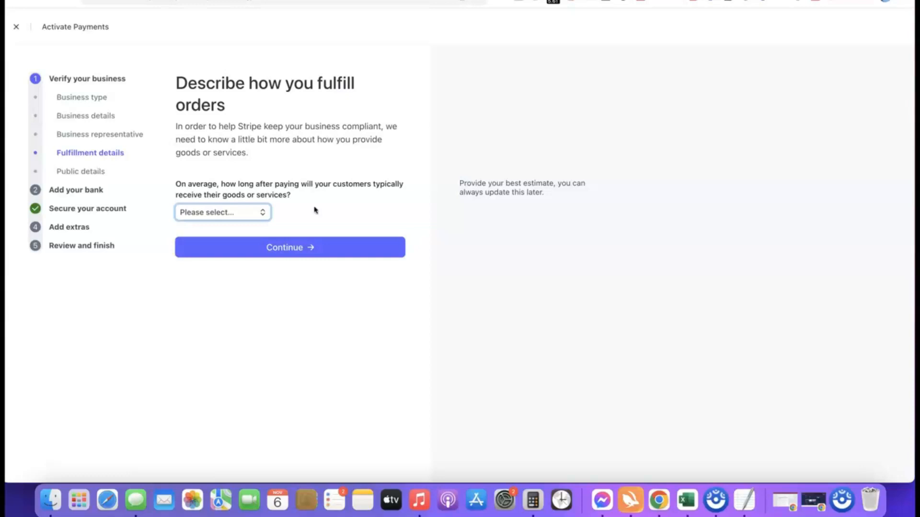
Set the average time customers wait to receive their goods after paying to Within one day and submit the fulfillment details
left_click(242, 219)
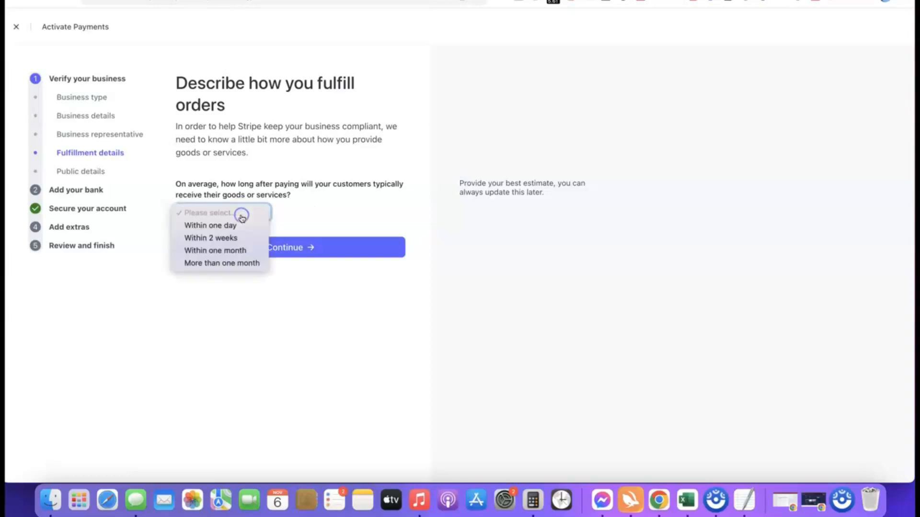
left_click(223, 239)
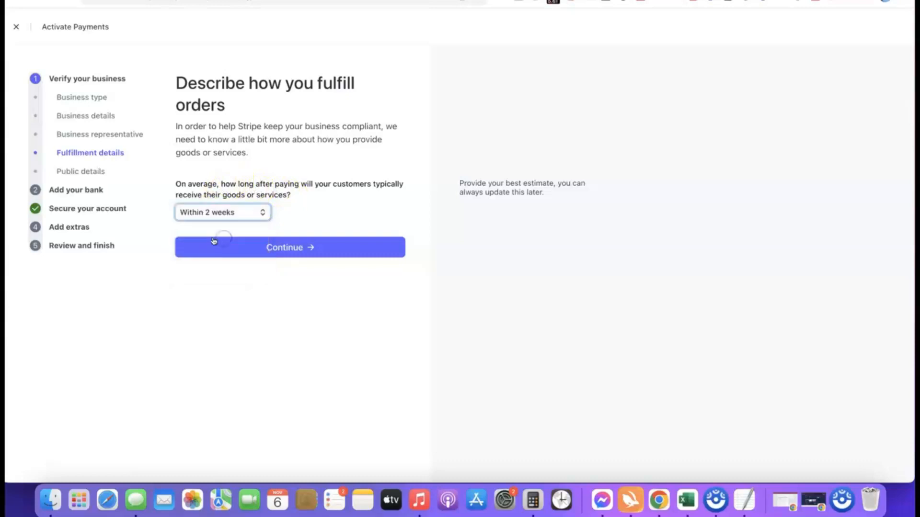
left_click(239, 212)
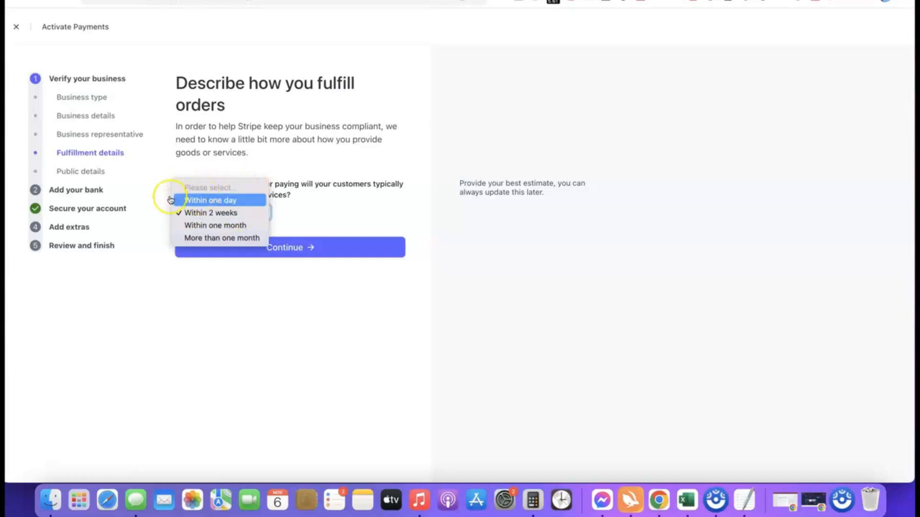
left_click(207, 201)
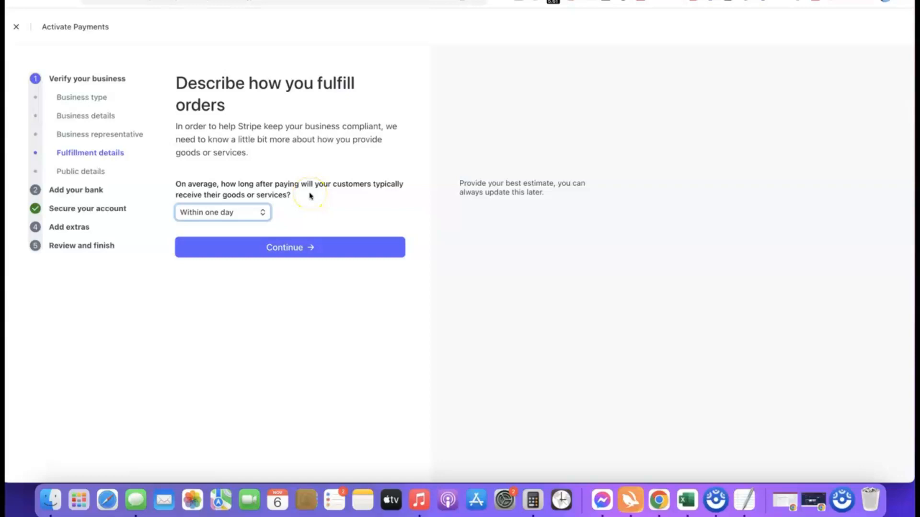
left_click(286, 249)
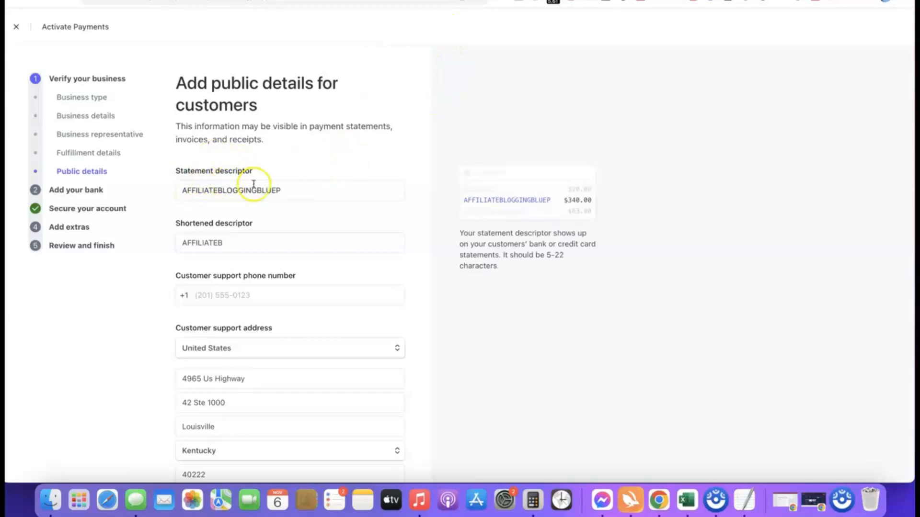
Review the statement descriptor, shortened descriptor and customer support address in the public details, keep the prefilled values and continue to the bank setup
left_click(482, 201)
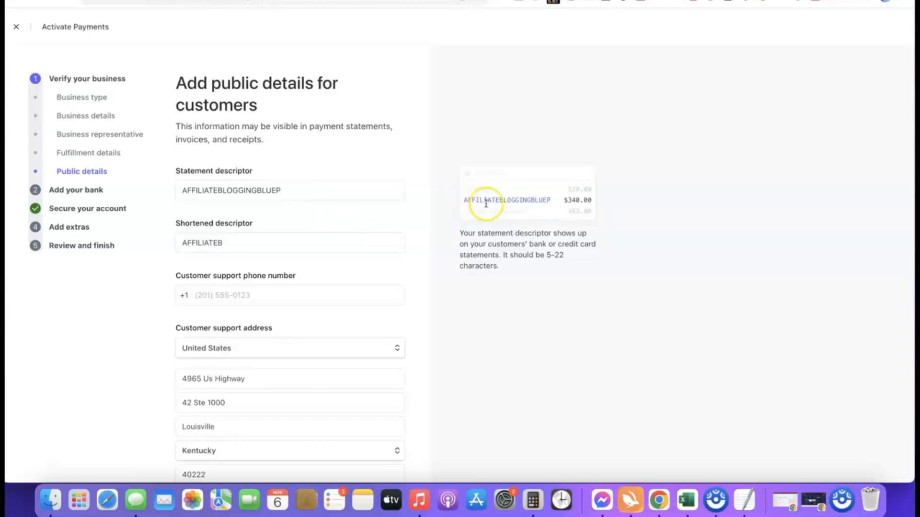
left_click(302, 193)
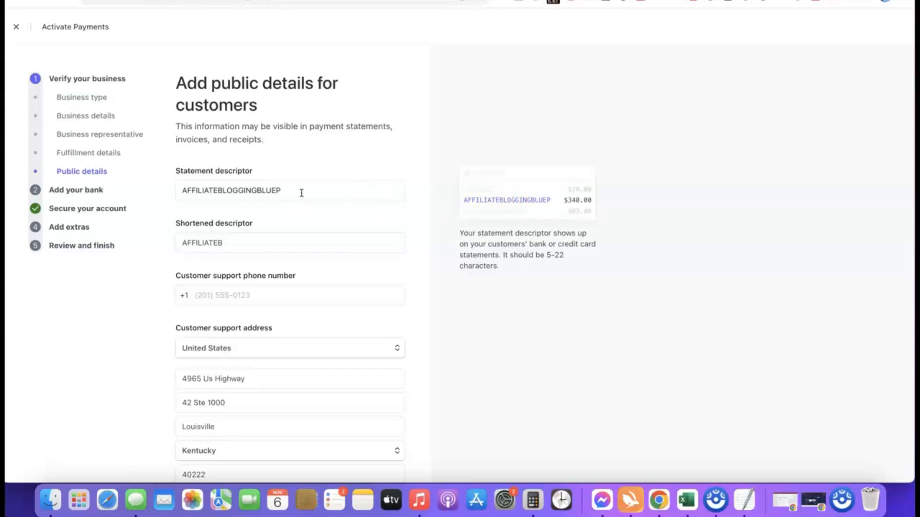
left_click(253, 247)
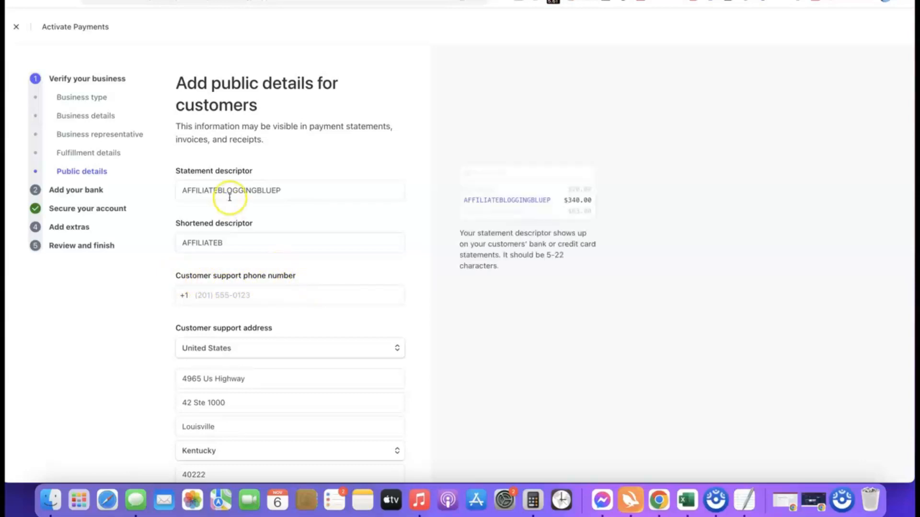
scroll(232, 197, "down", 3)
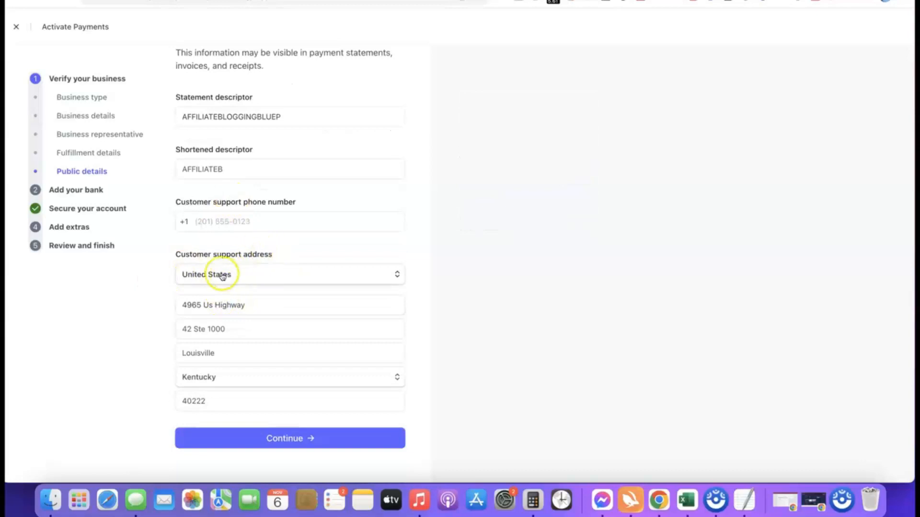
scroll(242, 285, "up", 3)
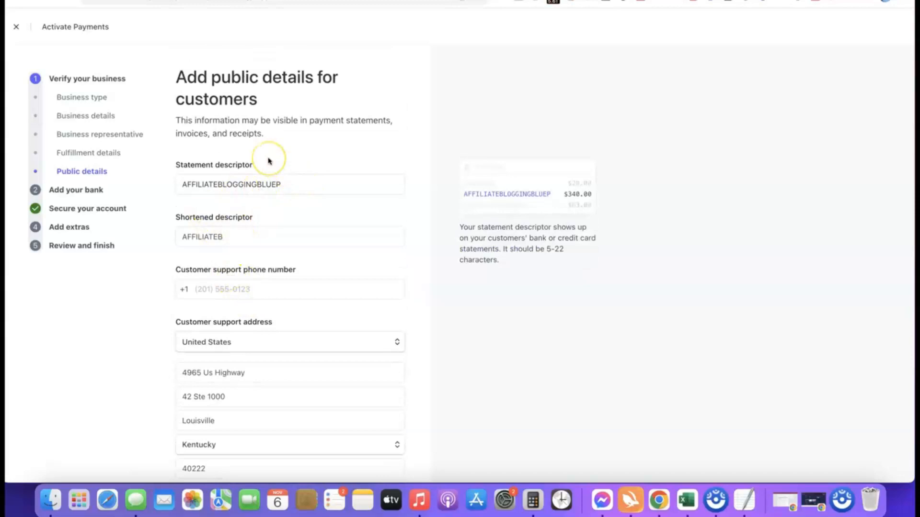
scroll(269, 161, "down", 3)
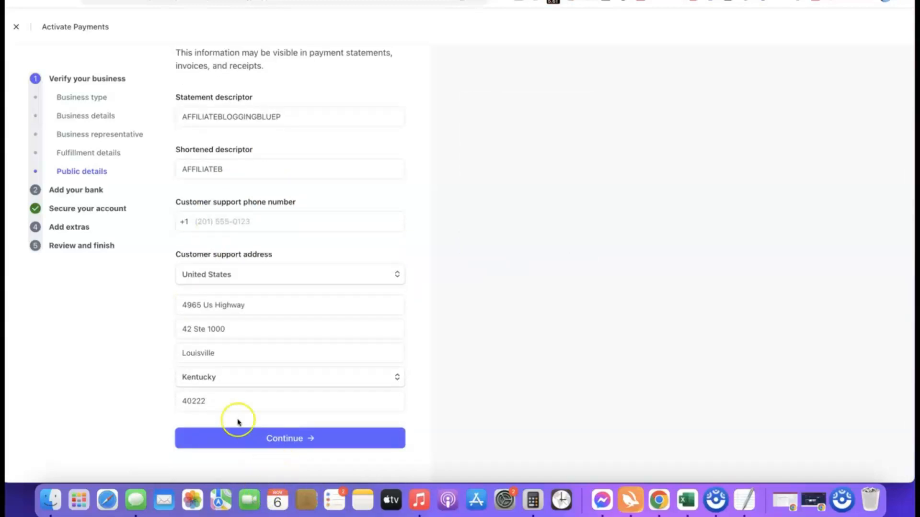
left_click(240, 437)
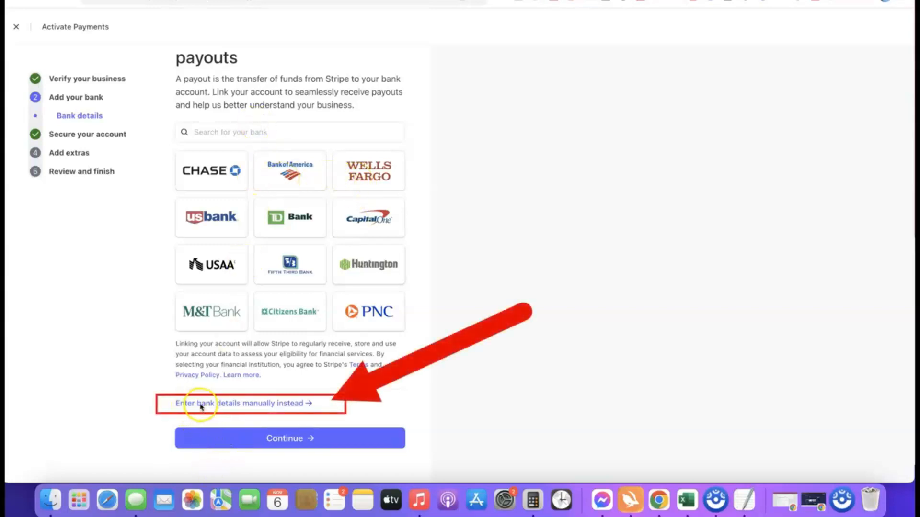
Enter the payout bank's routing number and account number manually, save the bank account details and continue to account security
left_click(266, 404)
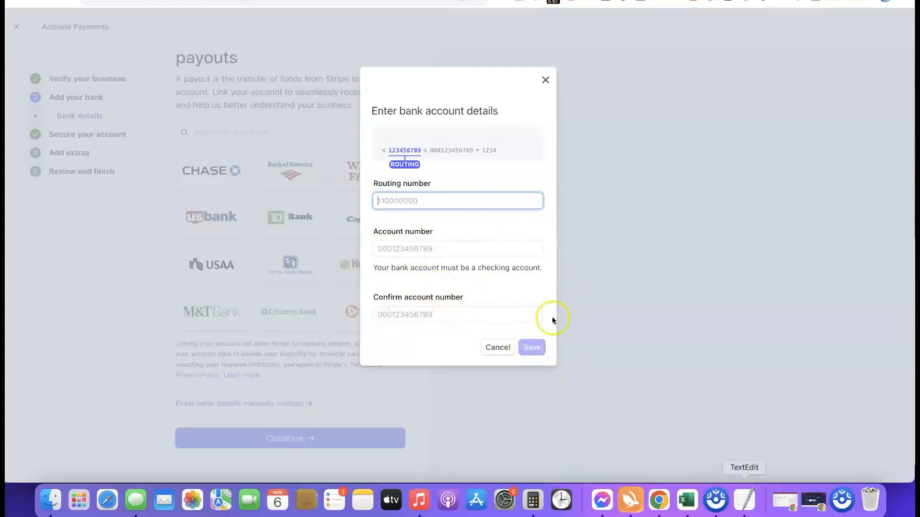
left_click(742, 498)
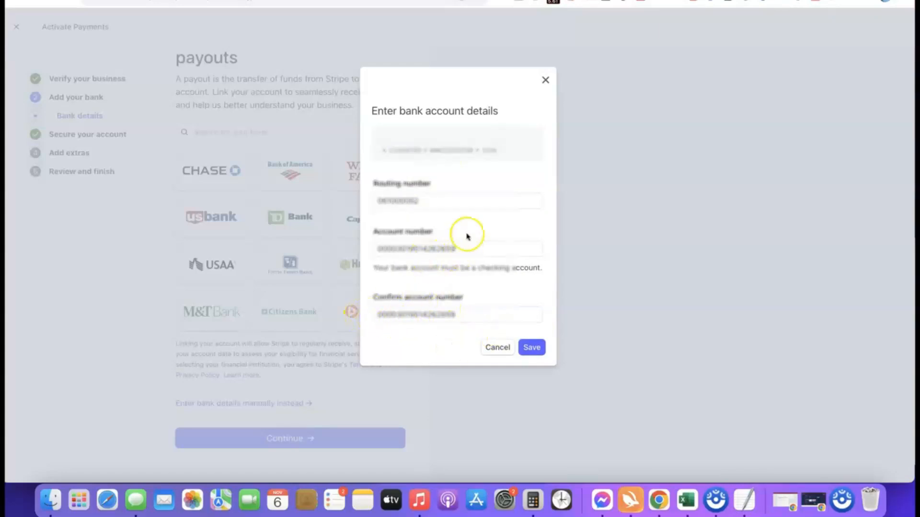
left_click(534, 349)
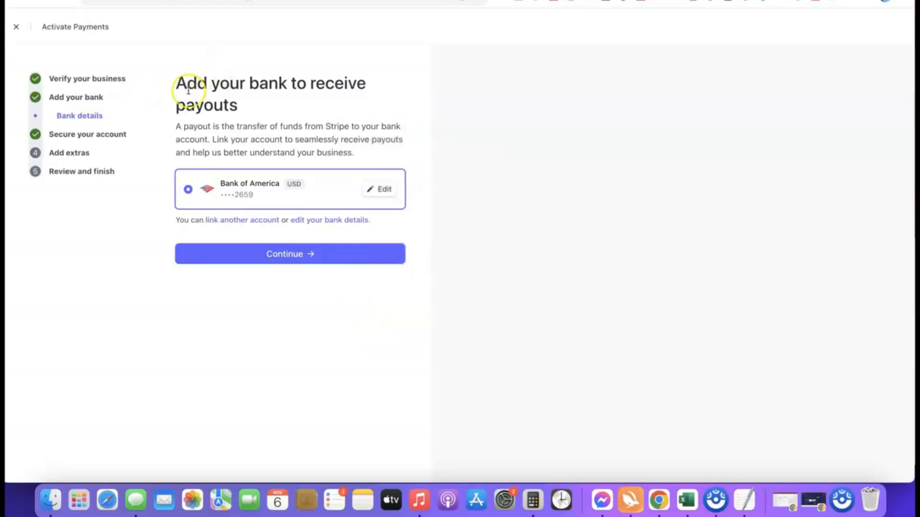
left_click(283, 253)
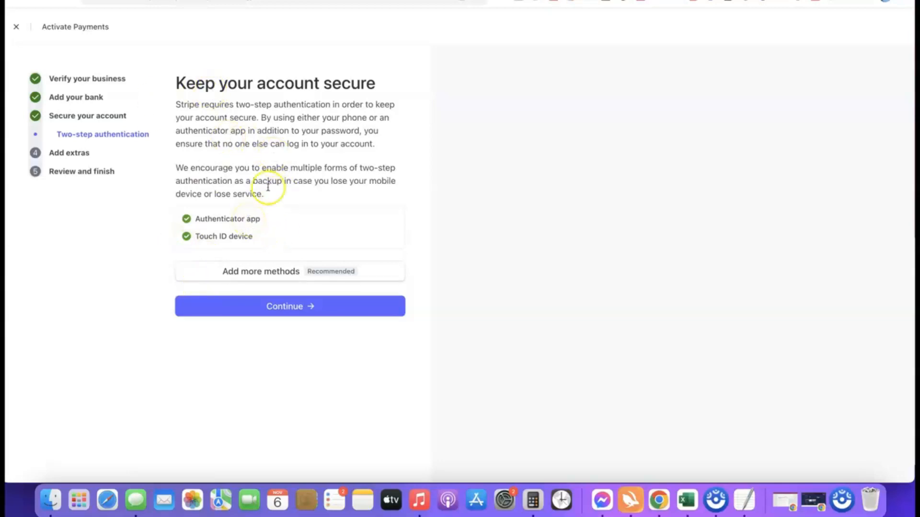
Keep the existing two-step authentication methods, skip automatic sales tax calculation and decline the climate contributions
left_click(293, 311)
scroll(320, 149, "down", 2)
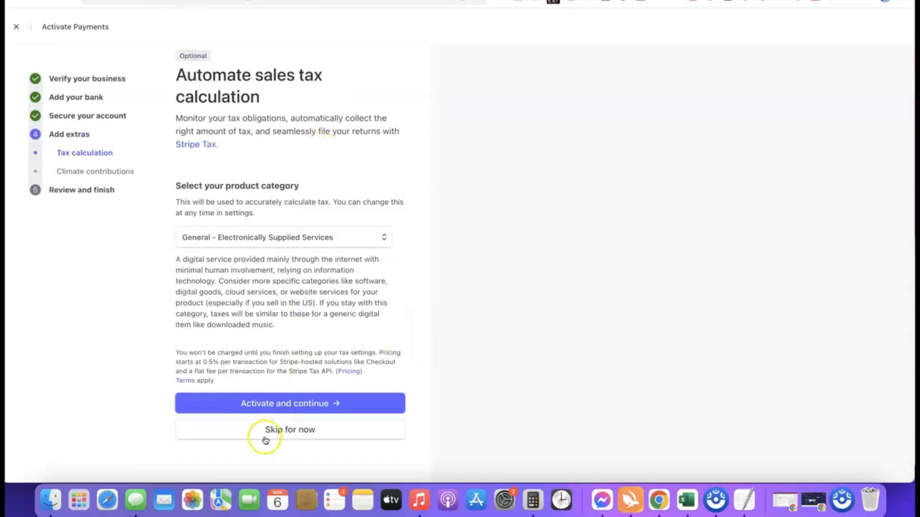
left_click(291, 432)
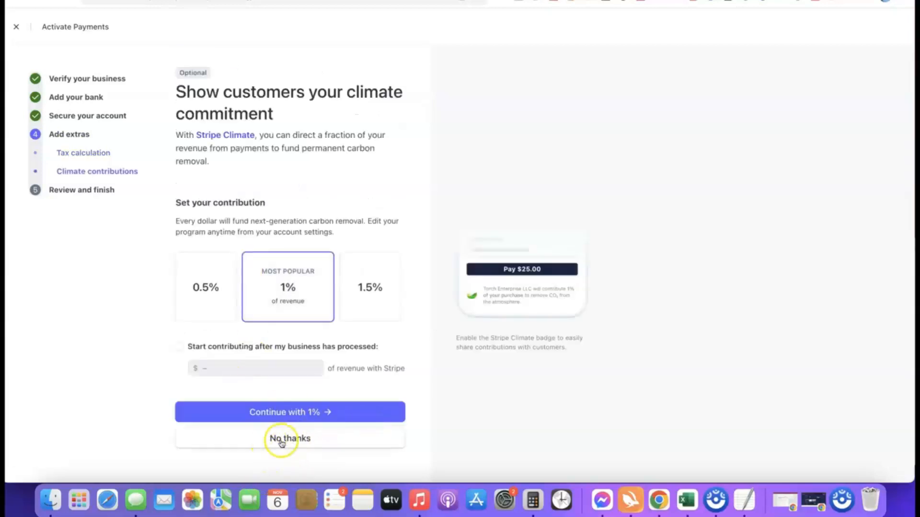
left_click(307, 439)
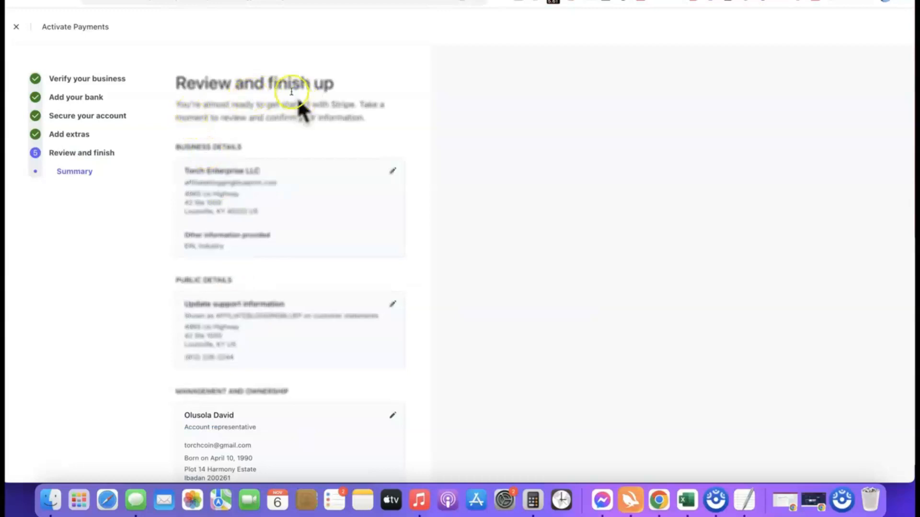
Review the summary of business, public, management and payout details, agree to the terms and submit the activation form
scroll(259, 73, "down", 5)
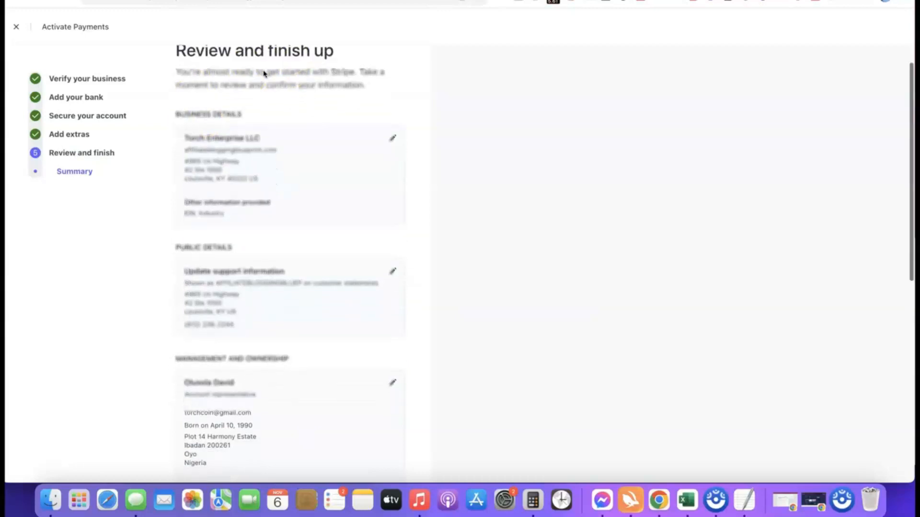
scroll(252, 74, "up", 2)
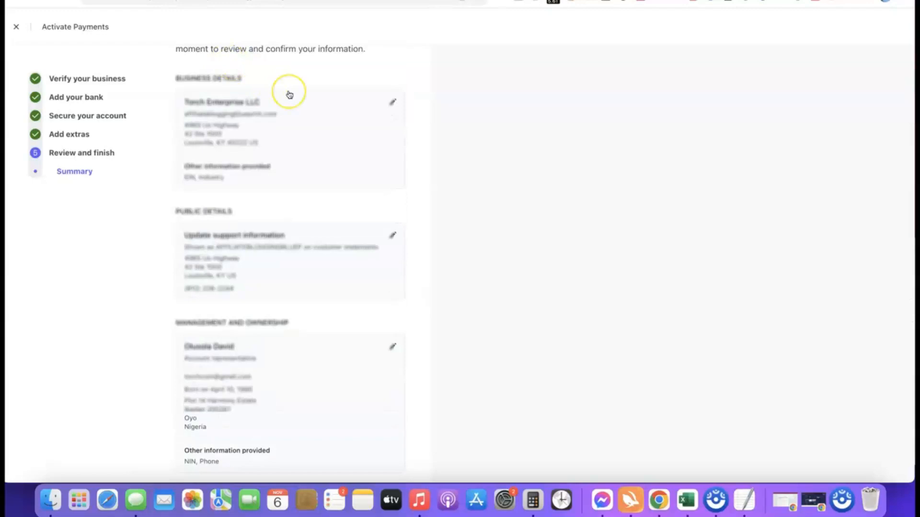
scroll(289, 94, "down", 8)
scroll(290, 94, "down", 5)
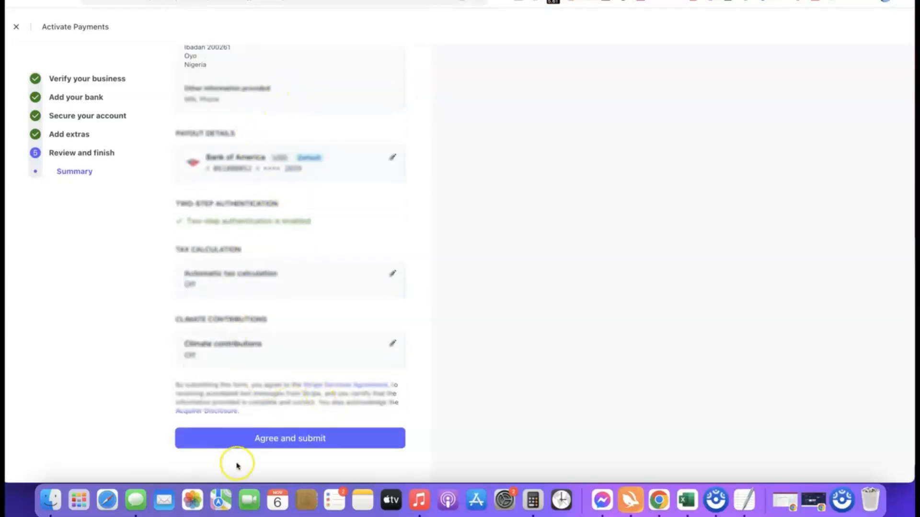
left_click(282, 437)
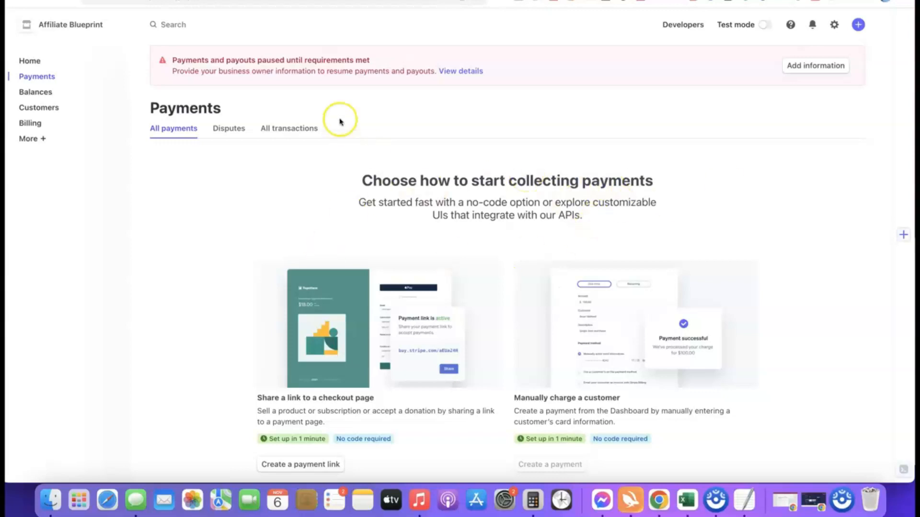
Open the required business owner information and start updating the account representative's missing details
left_click(796, 66)
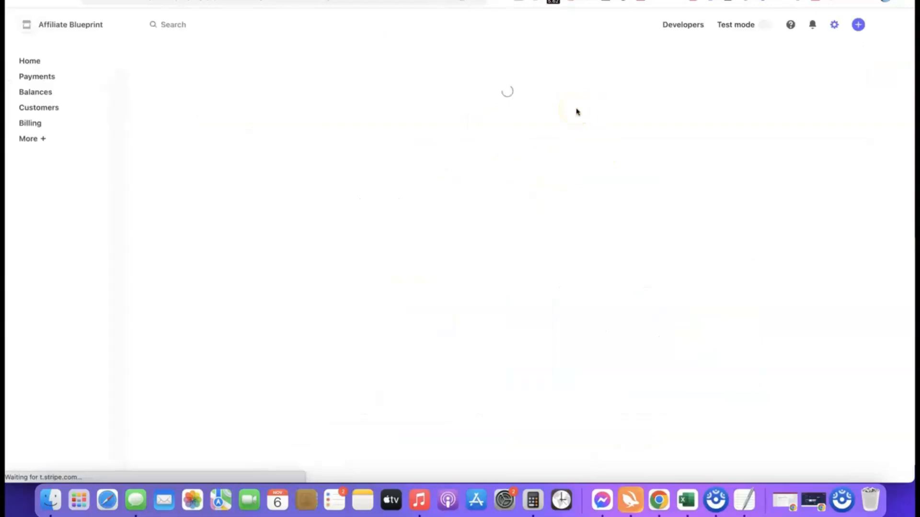
scroll(468, 127, "down", 1)
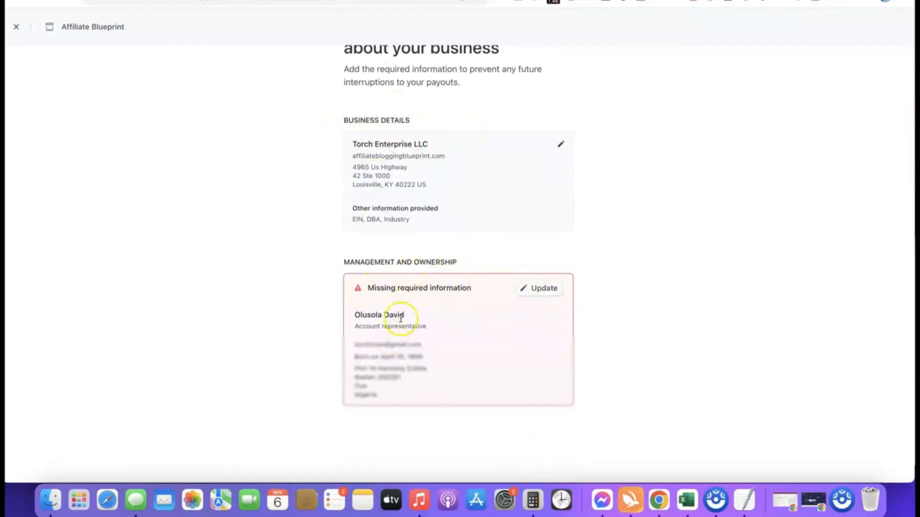
scroll(677, 265, "down", 2)
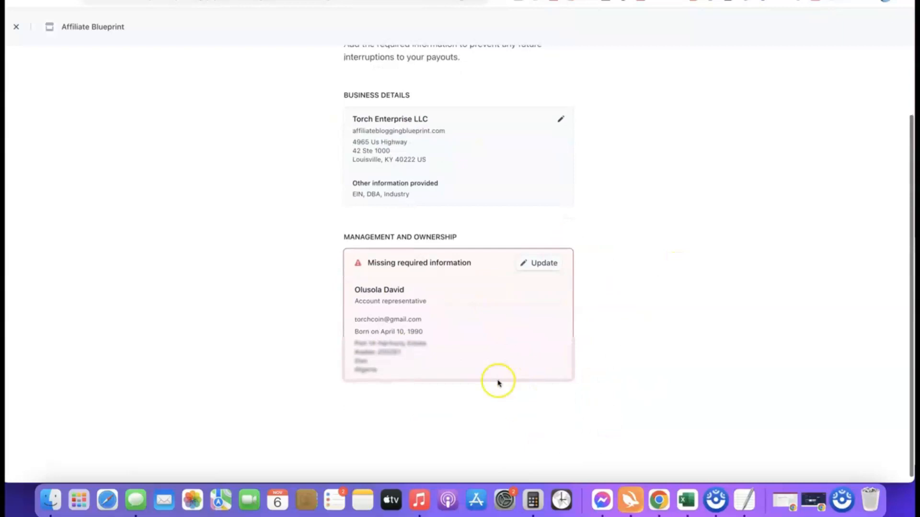
left_click(542, 264)
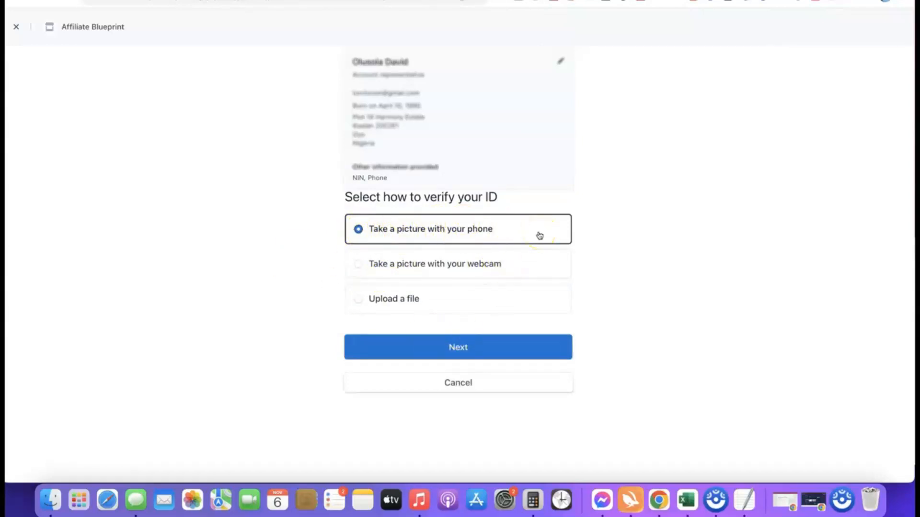
Choose Upload a file as the ID verification method and Driver's license as the identification type
left_click(371, 300)
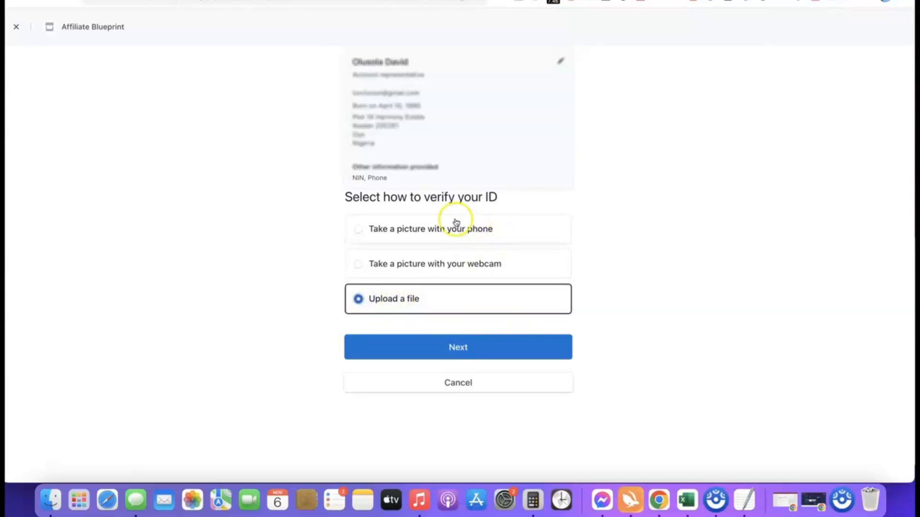
left_click(456, 346)
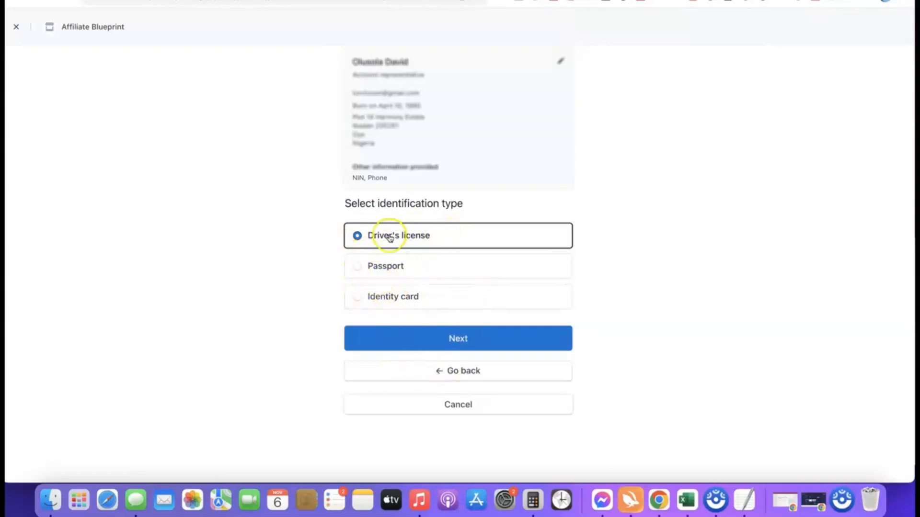
left_click(458, 341)
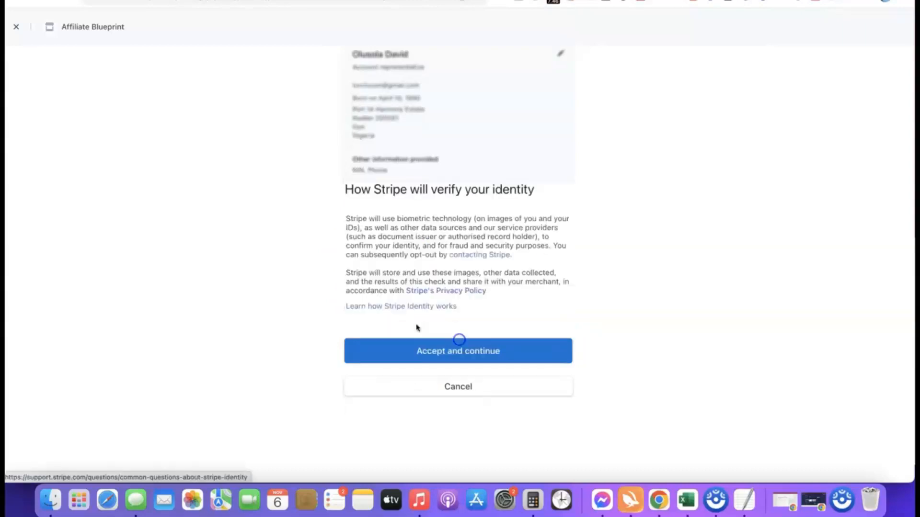
Accept the identity verification terms and upload the Drivers License image as the front of the identity document
left_click(445, 351)
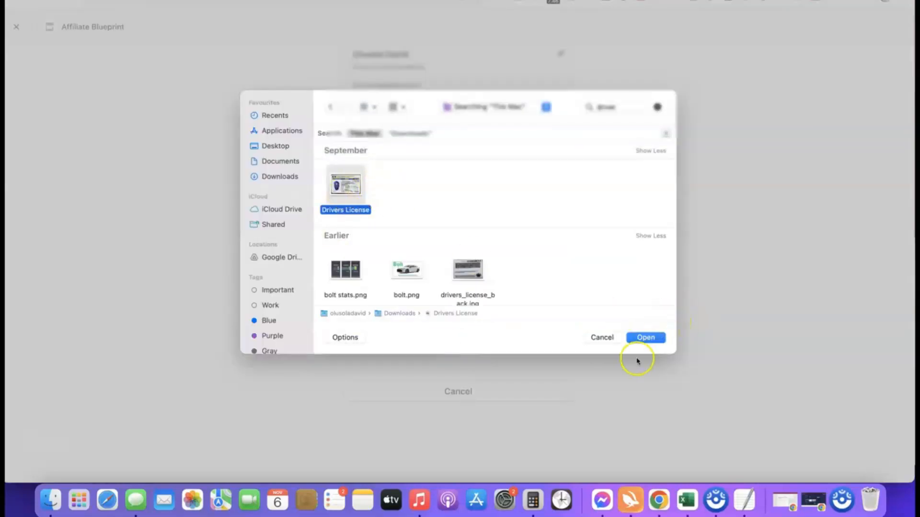
left_click(644, 337)
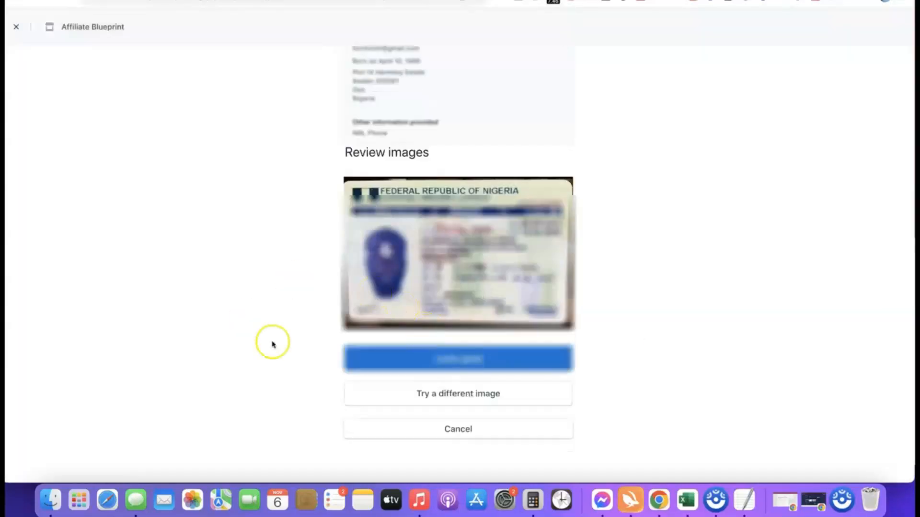
left_click(462, 360)
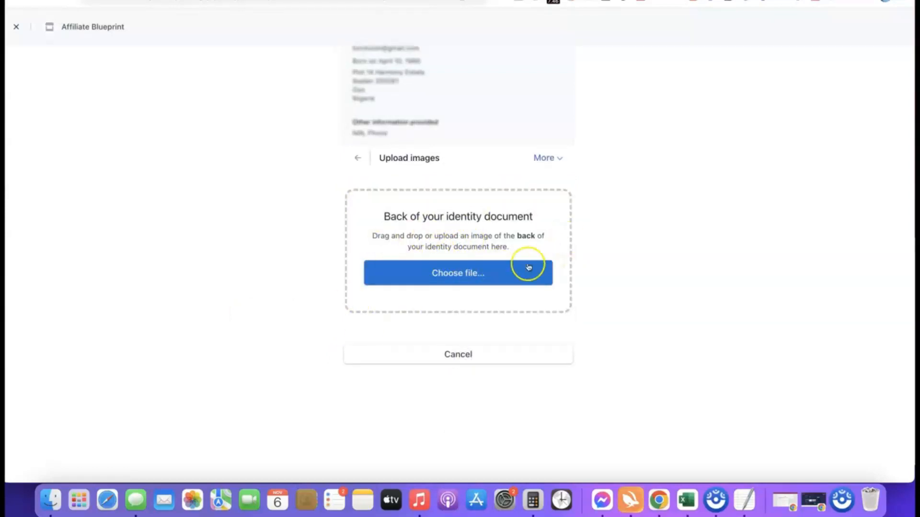
Upload drivers_license_back.jpg as the back of the identity document, continue with that image anyway and return to the dashboard
left_click(460, 276)
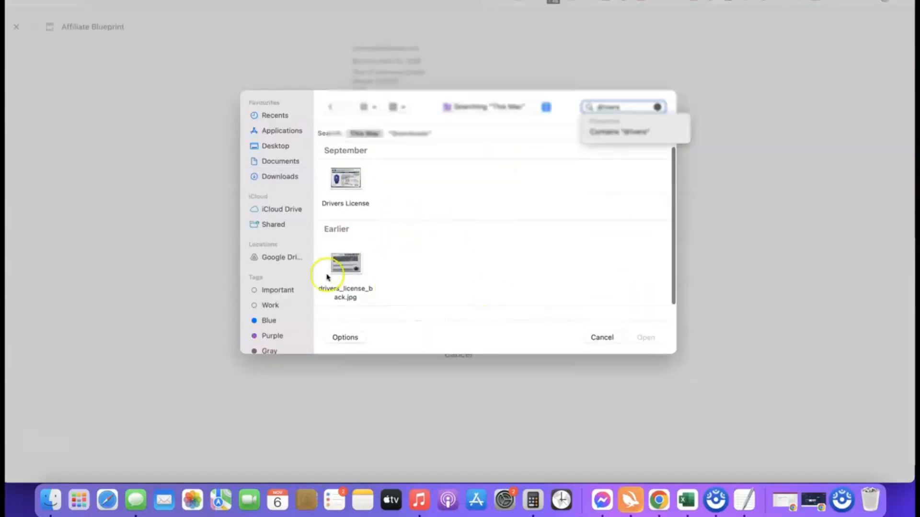
left_click(344, 262)
left_click(650, 342)
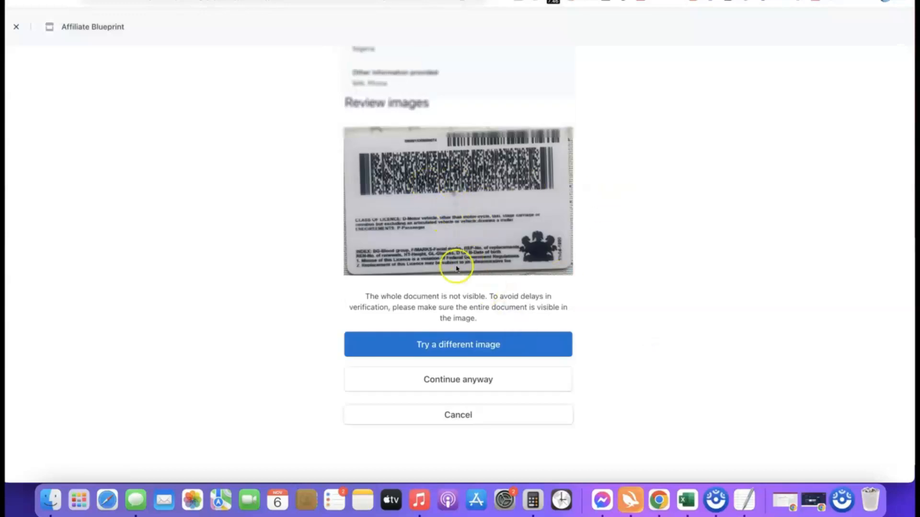
left_click(452, 379)
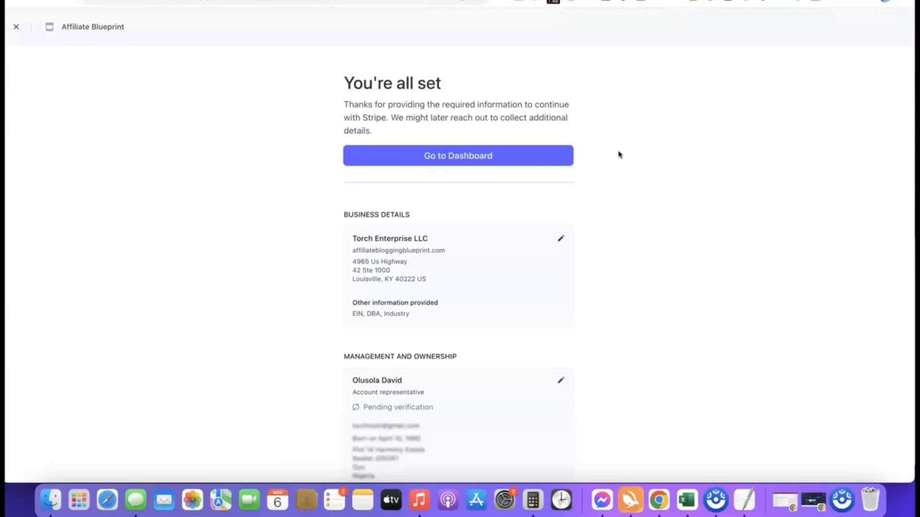
left_click(457, 155)
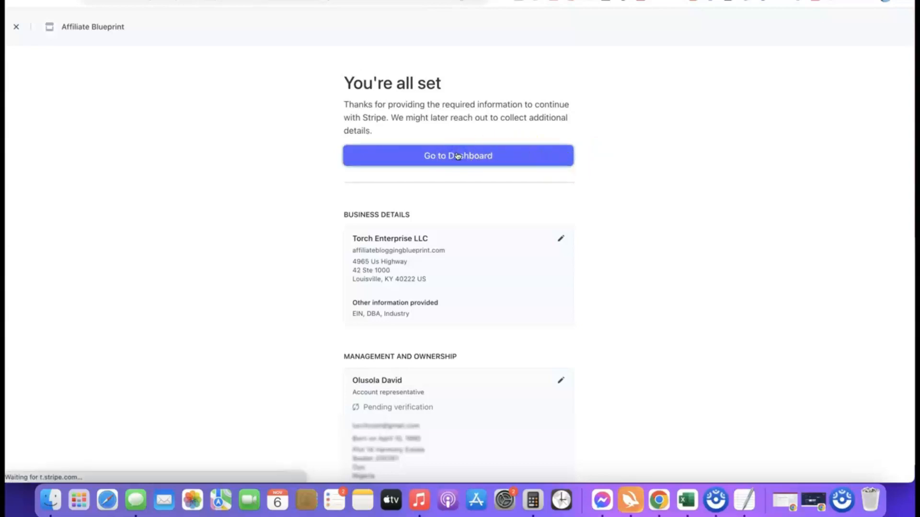